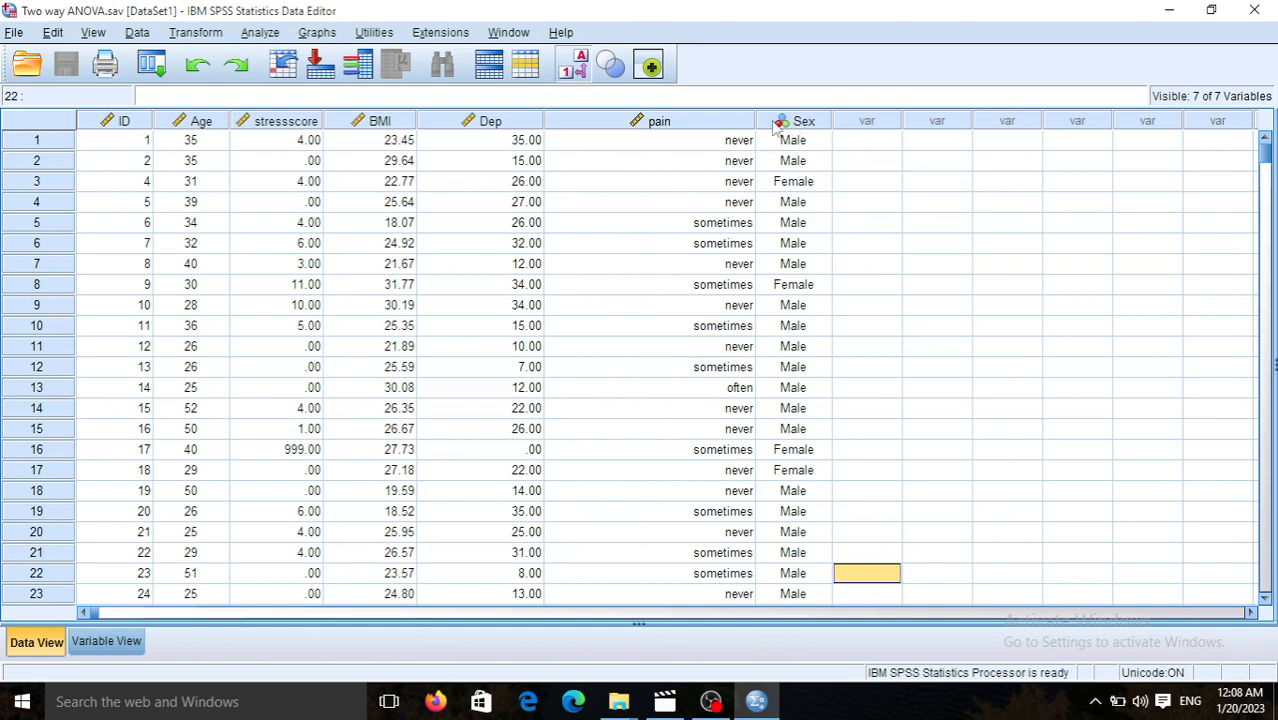
Select the Dep variable column and open the Explore analysis from the descriptive statistics
{"action": "mouse_move", "coordinate": [659, 131]}
{"action": "mouse_move", "coordinate": [486, 134]}
{"action": "mouse_move", "coordinate": [786, 130]}
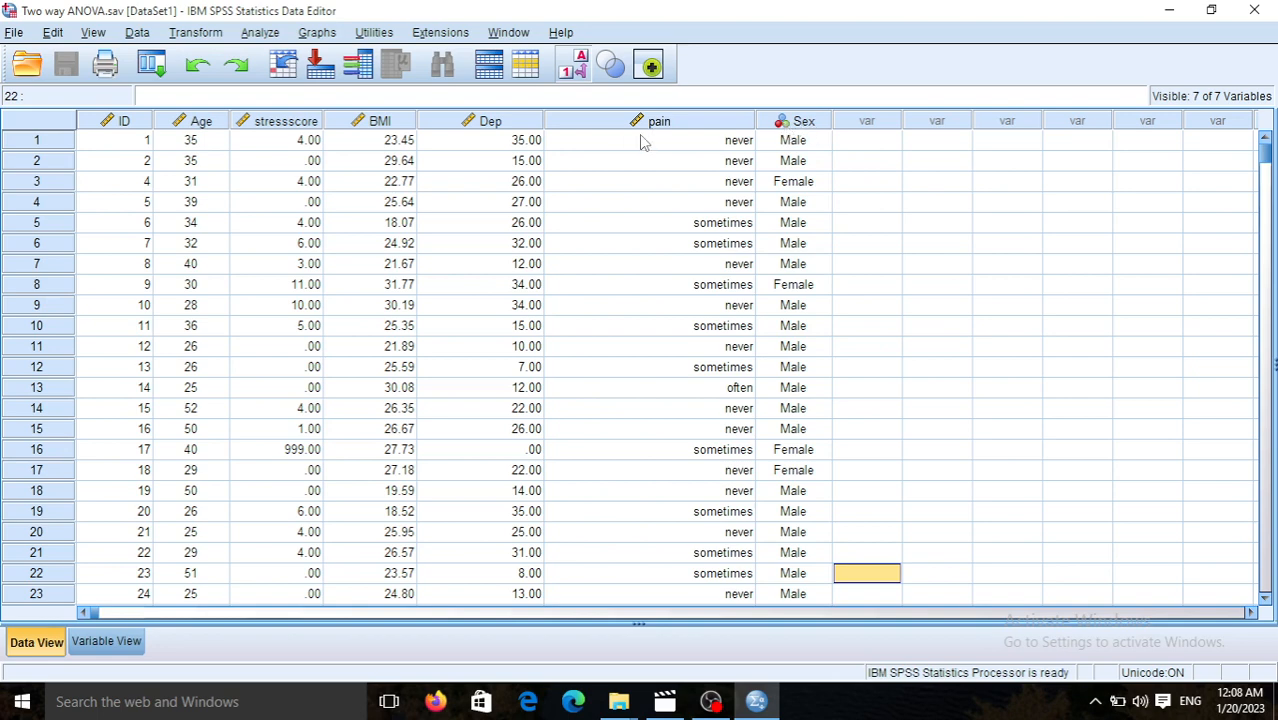
{"action": "left_click", "coordinate": [490, 122]}
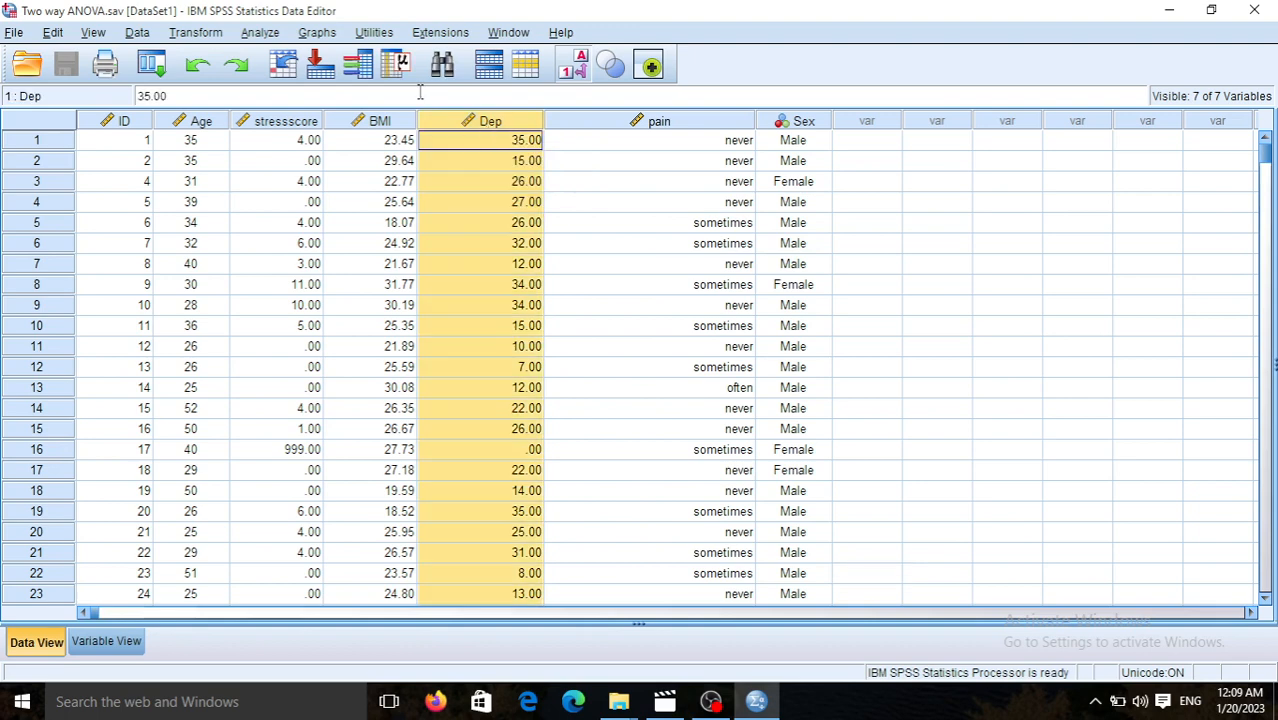
{"action": "left_click", "coordinate": [258, 33]}
{"action": "mouse_move", "coordinate": [276, 102]}
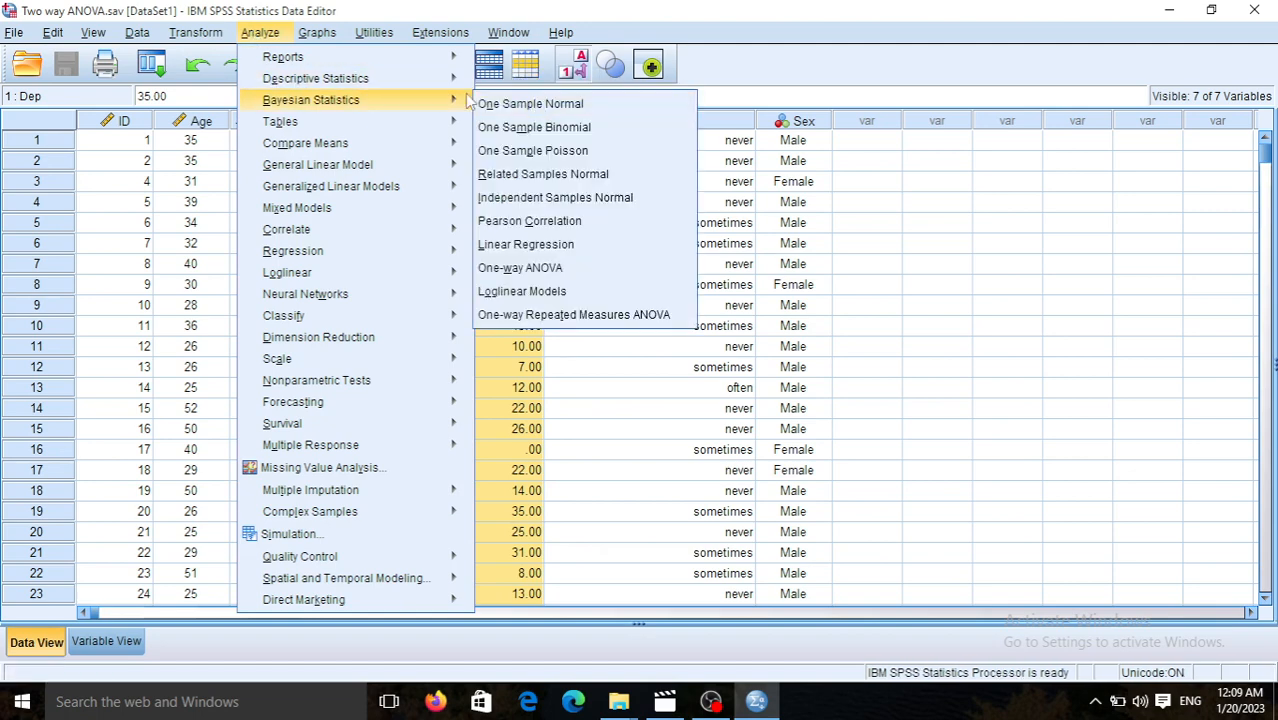
{"action": "mouse_move", "coordinate": [440, 82]}
{"action": "left_click", "coordinate": [513, 134]}
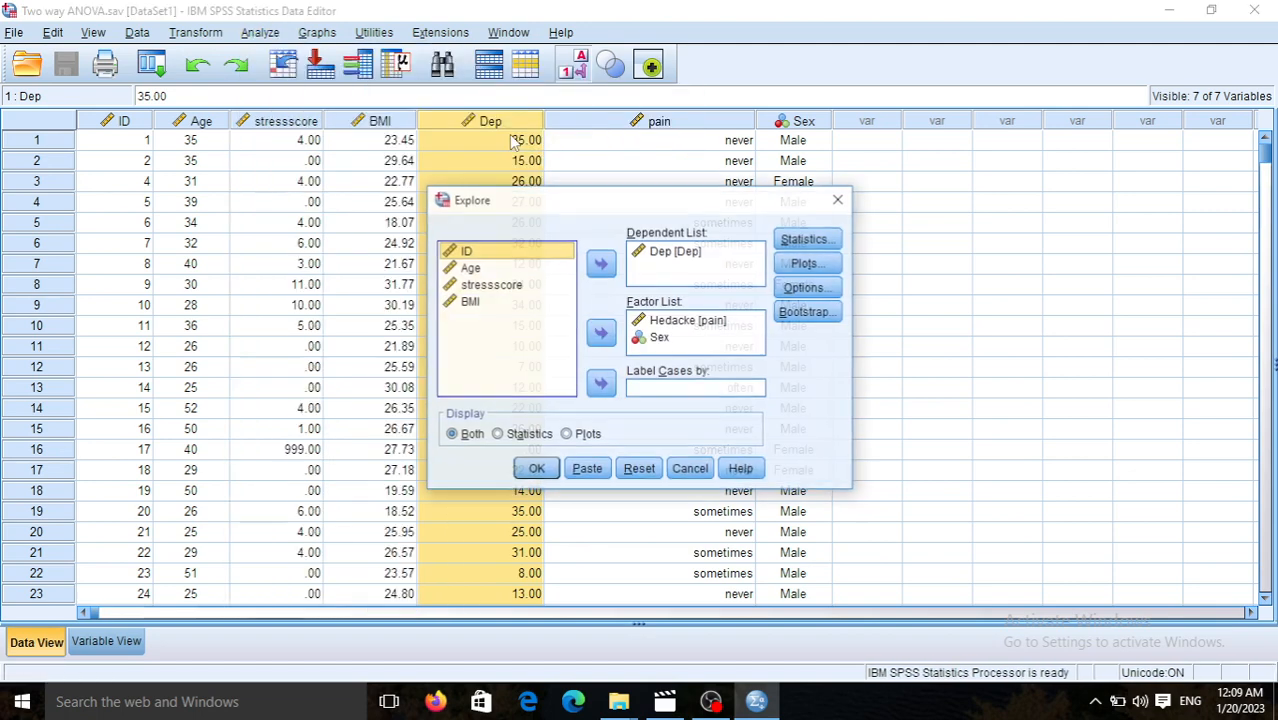
Take Dep out of the dependent list and assign it there again, with Hedacke [pain] and Sex as factors
{"action": "left_click", "coordinate": [662, 321]}
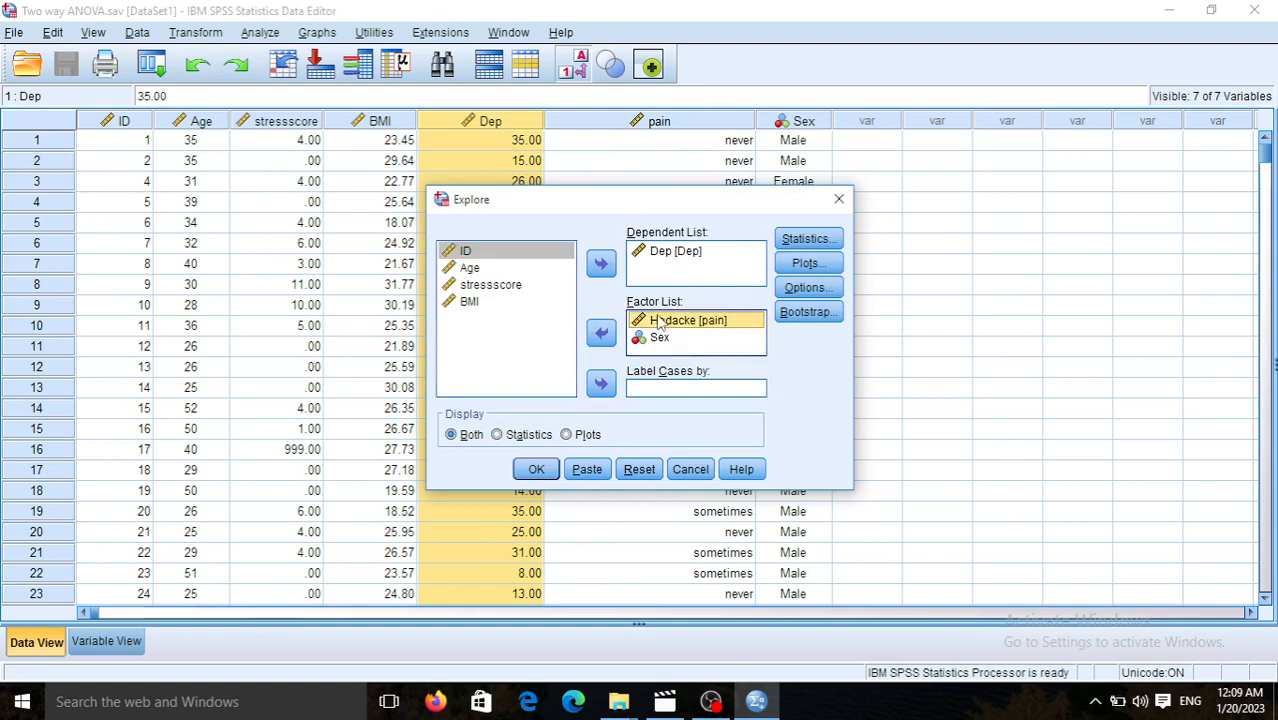
{"action": "left_click", "coordinate": [651, 256]}
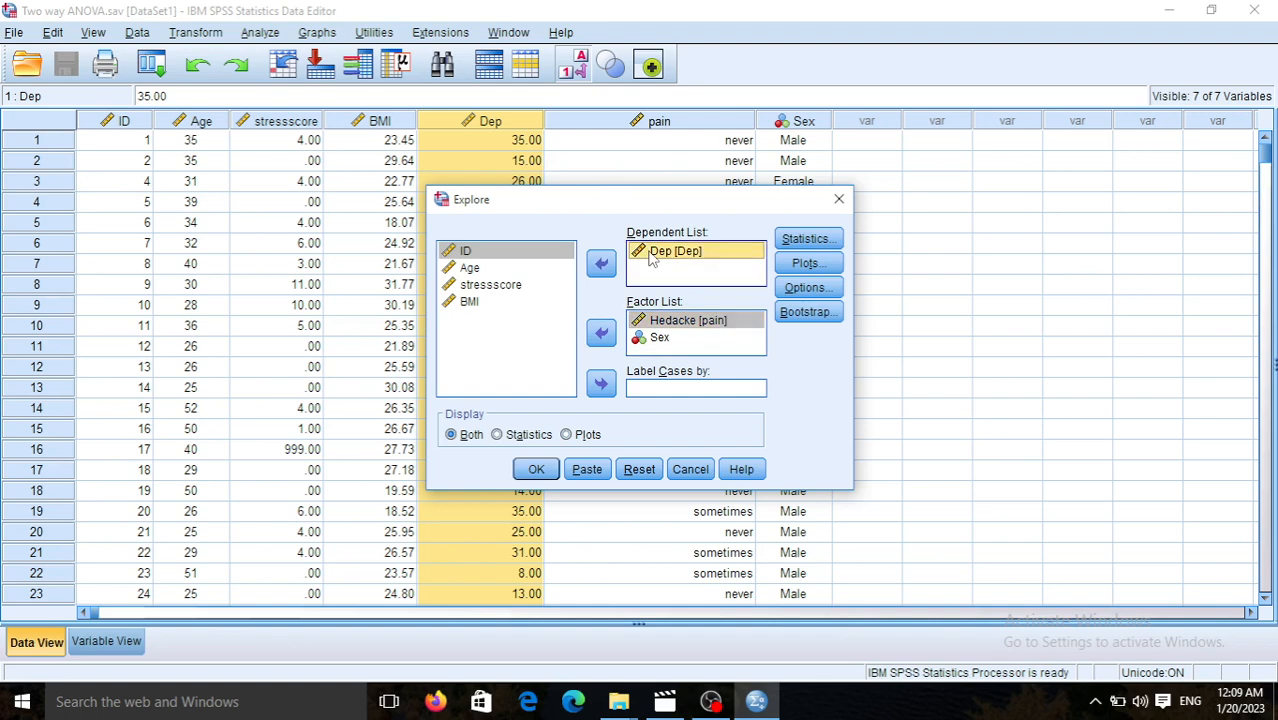
{"action": "left_click", "coordinate": [601, 263]}
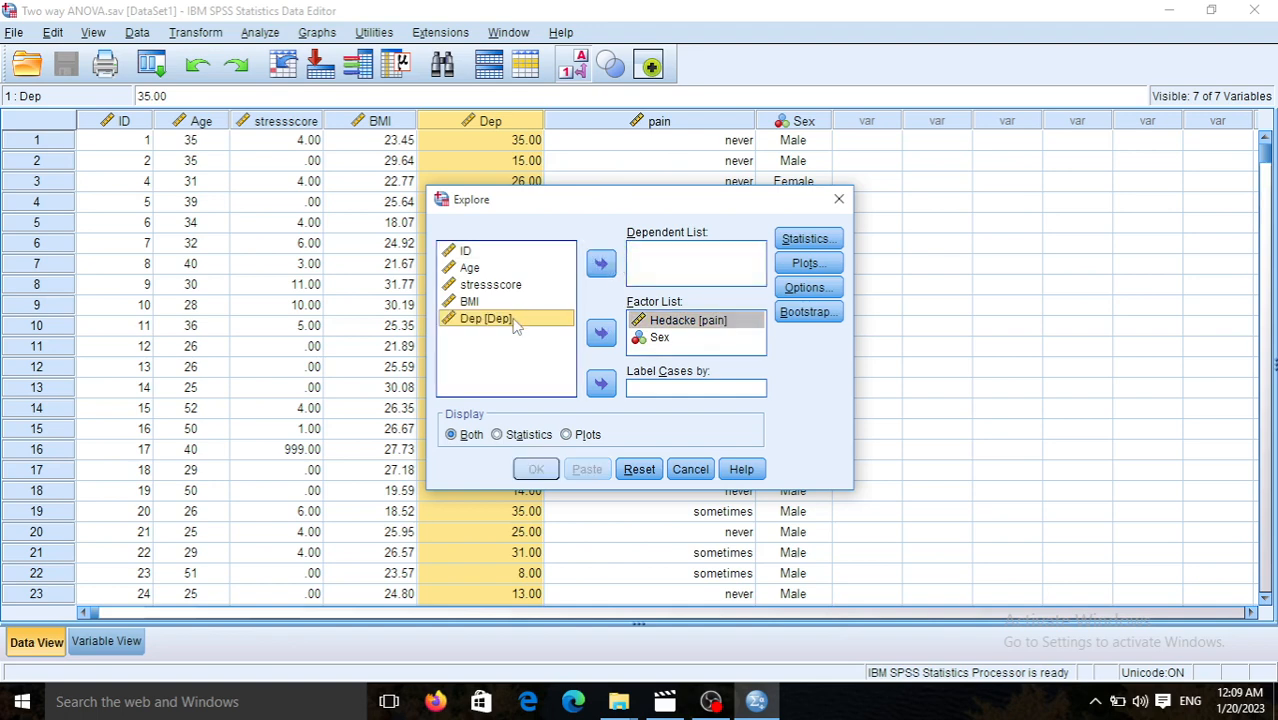
{"action": "left_click", "coordinate": [601, 264]}
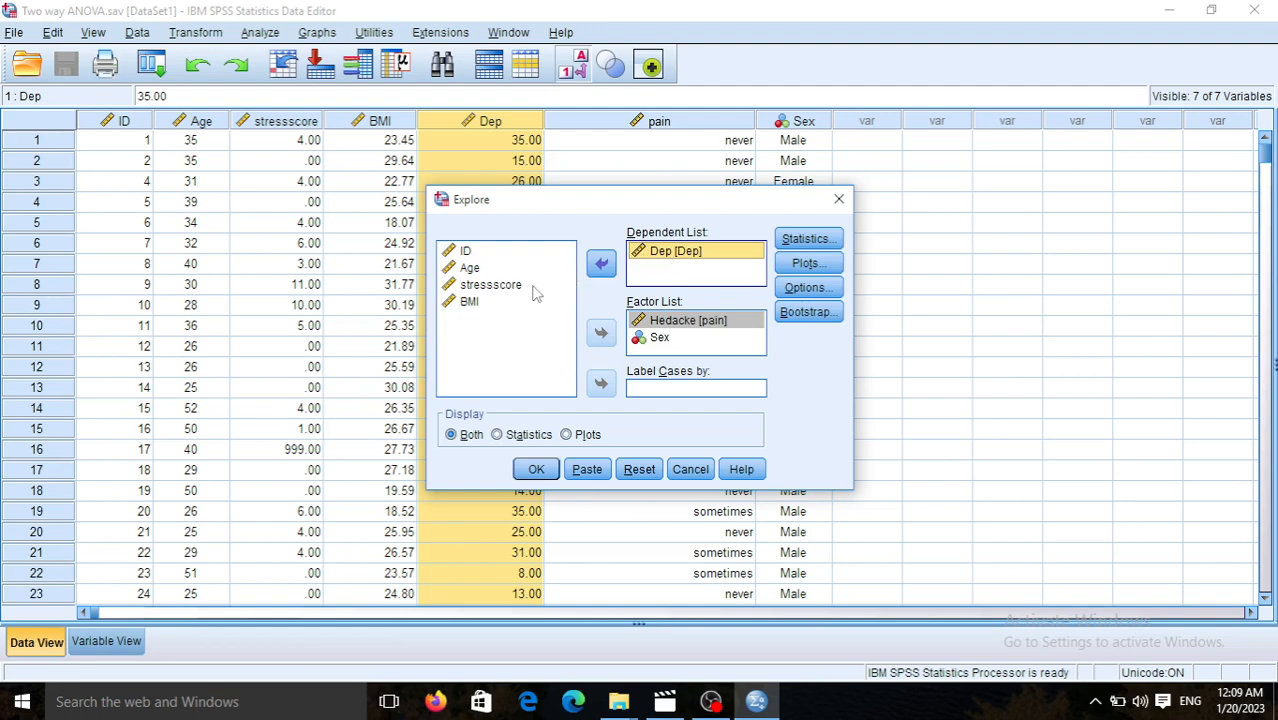
{"action": "left_click", "coordinate": [677, 256]}
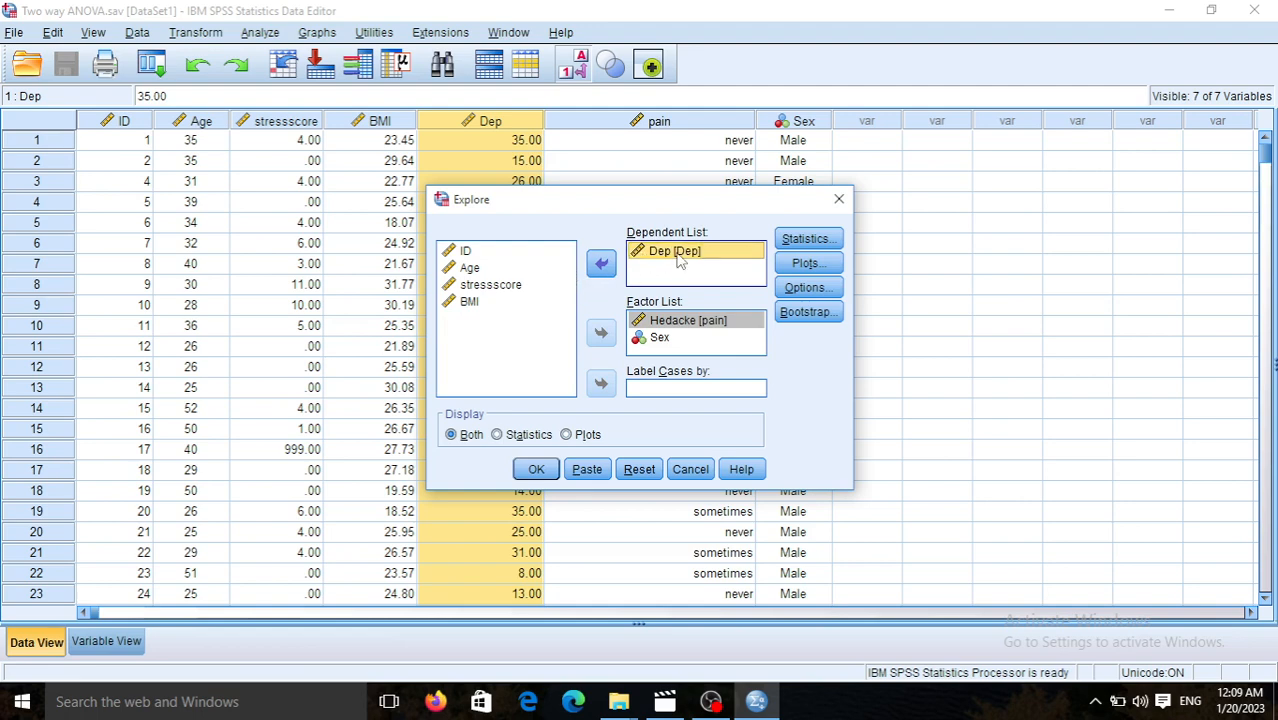
{"action": "left_click", "coordinate": [660, 338]}
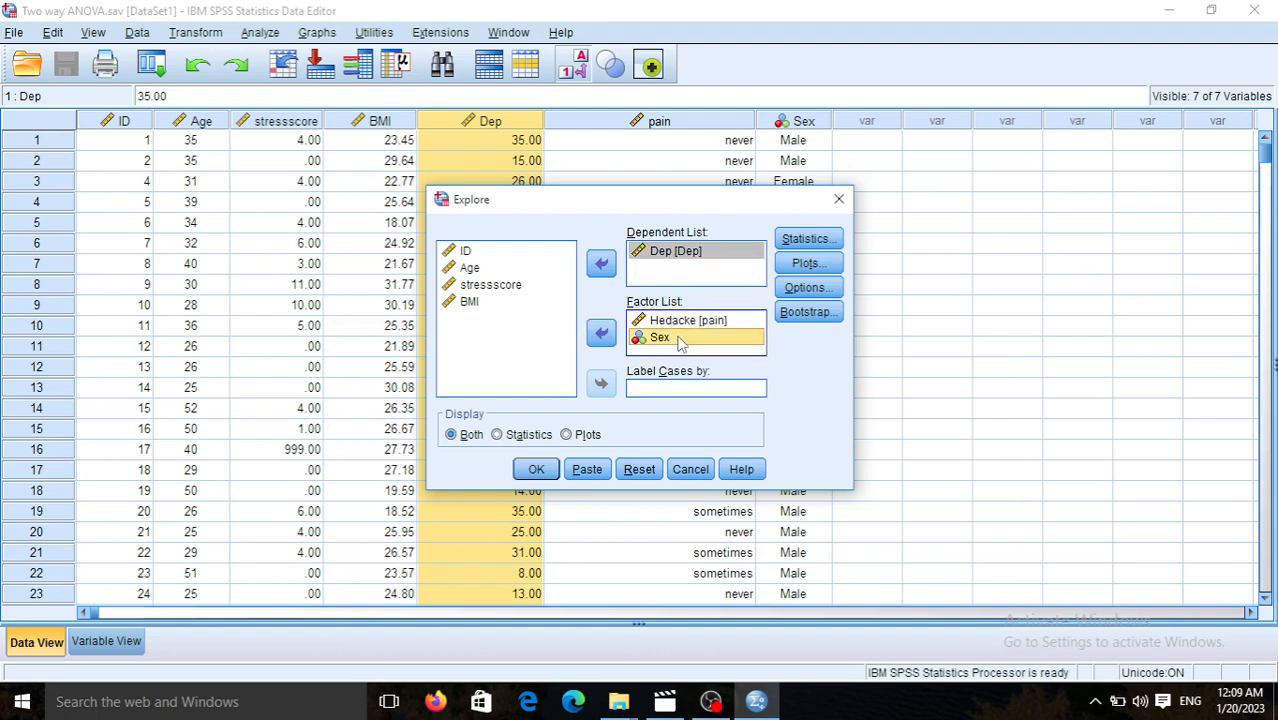
Check the missing-value options, then request histogram, stem-and-leaf and normality plots with tests for the Explore analysis
{"action": "left_click", "coordinate": [800, 289]}
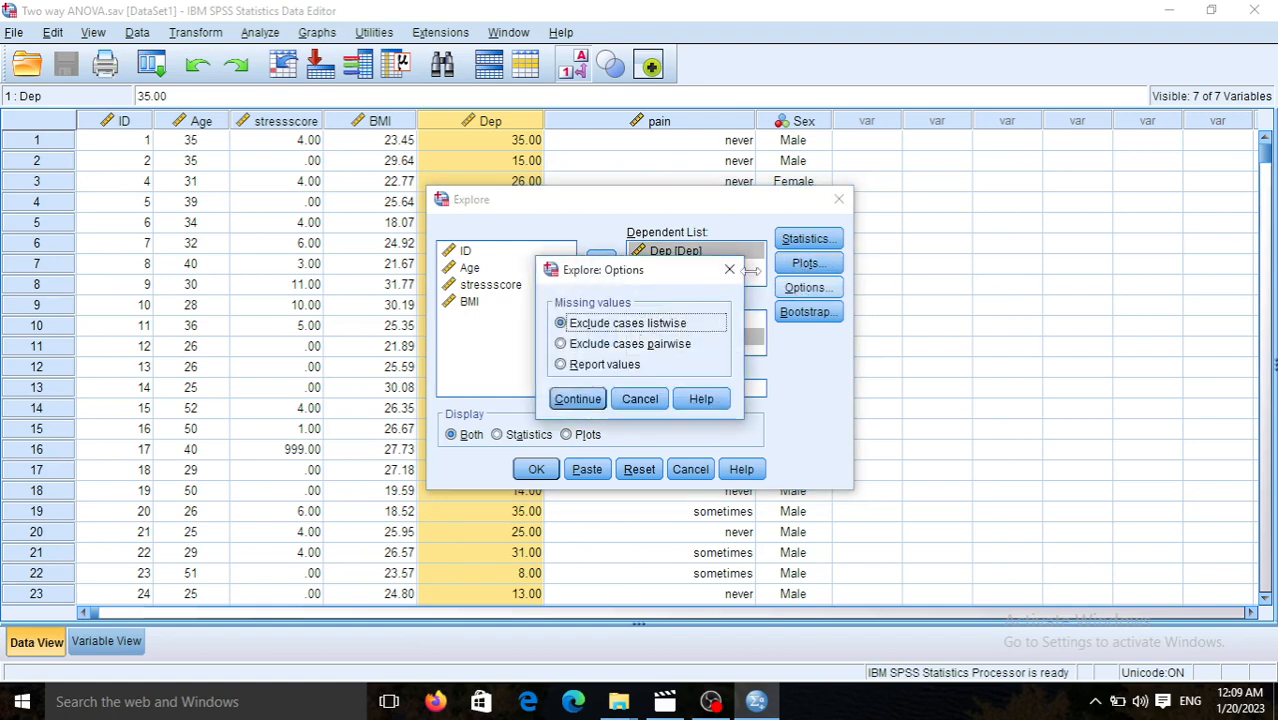
{"action": "left_click", "coordinate": [728, 271]}
{"action": "left_click", "coordinate": [790, 263]}
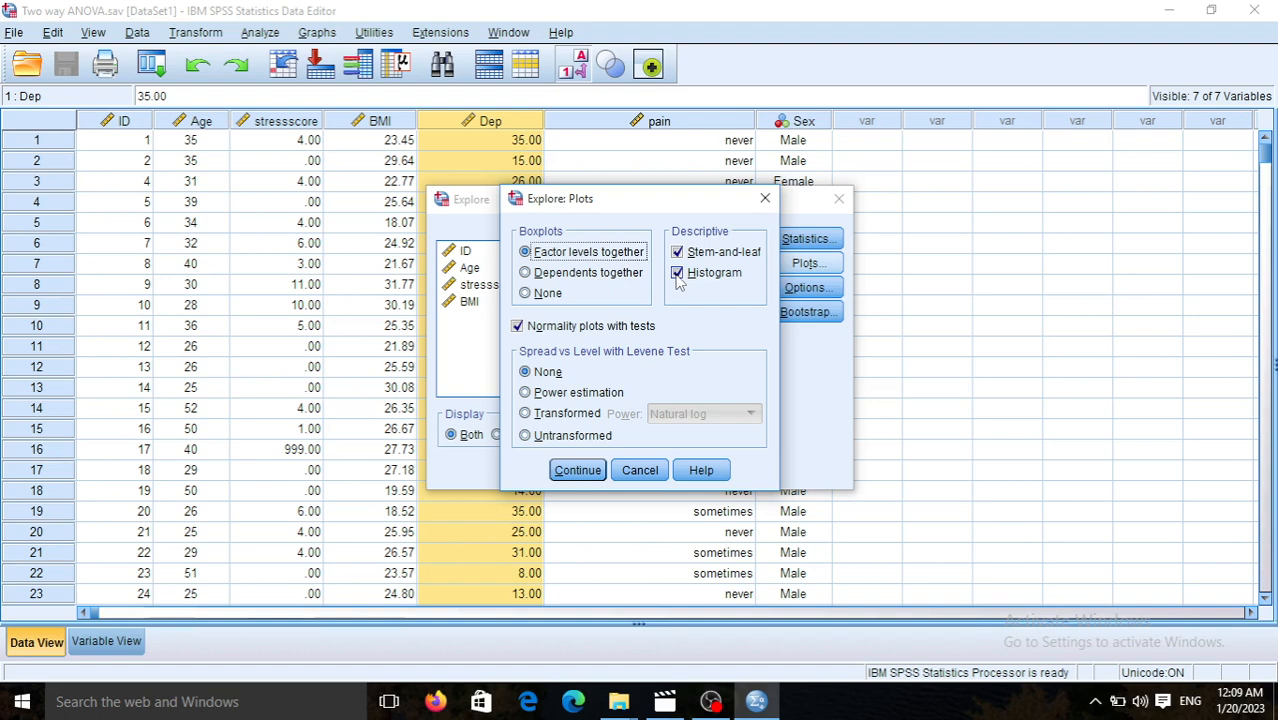
{"action": "left_click", "coordinate": [677, 275]}
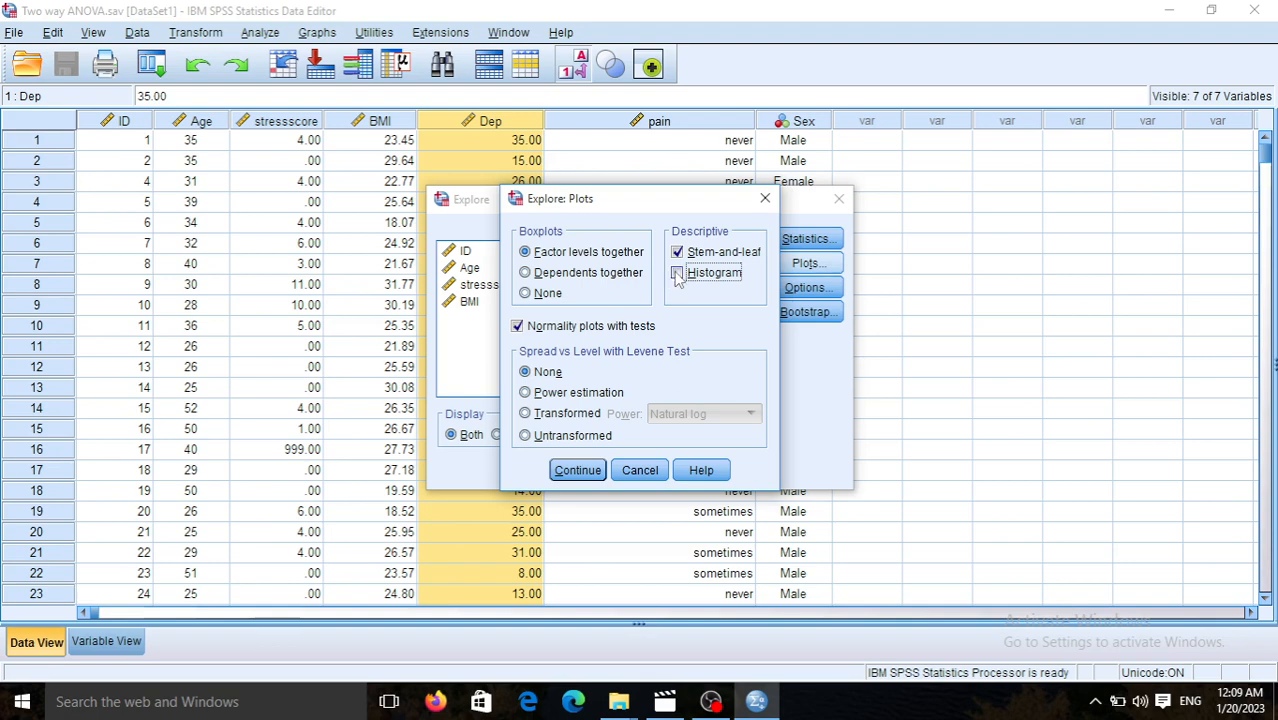
{"action": "left_click", "coordinate": [677, 274]}
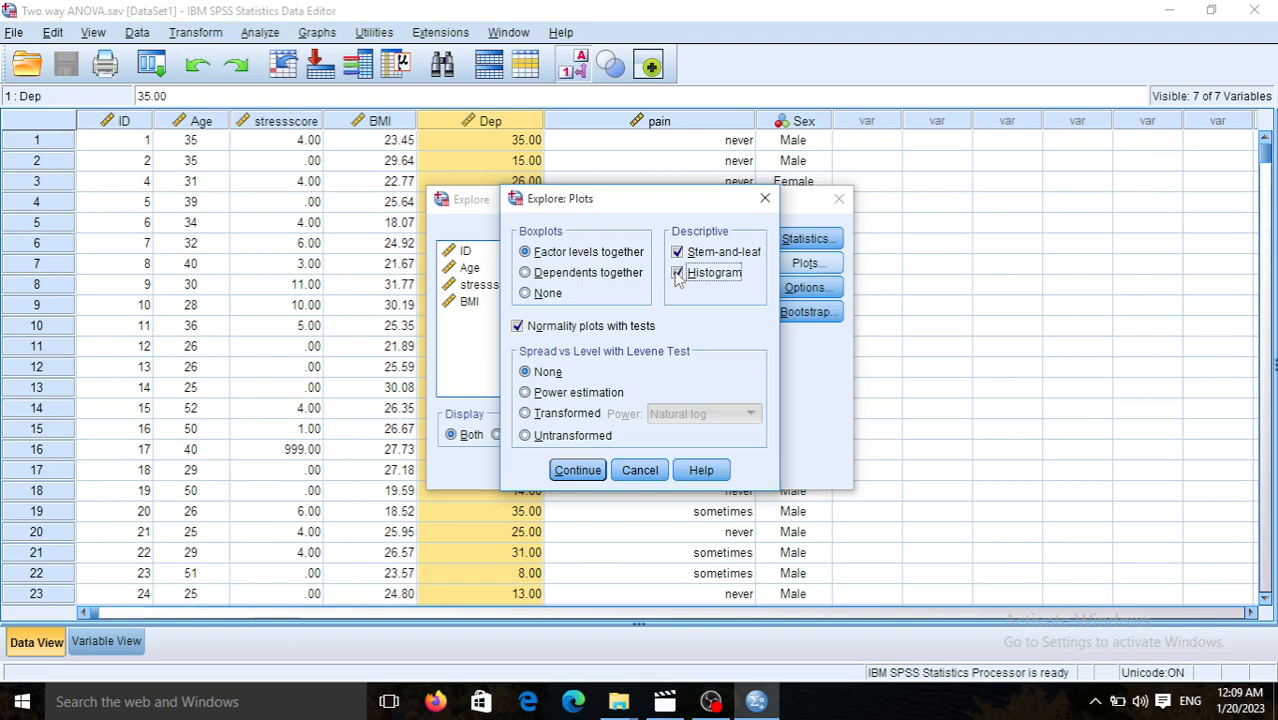
{"action": "left_click", "coordinate": [580, 472]}
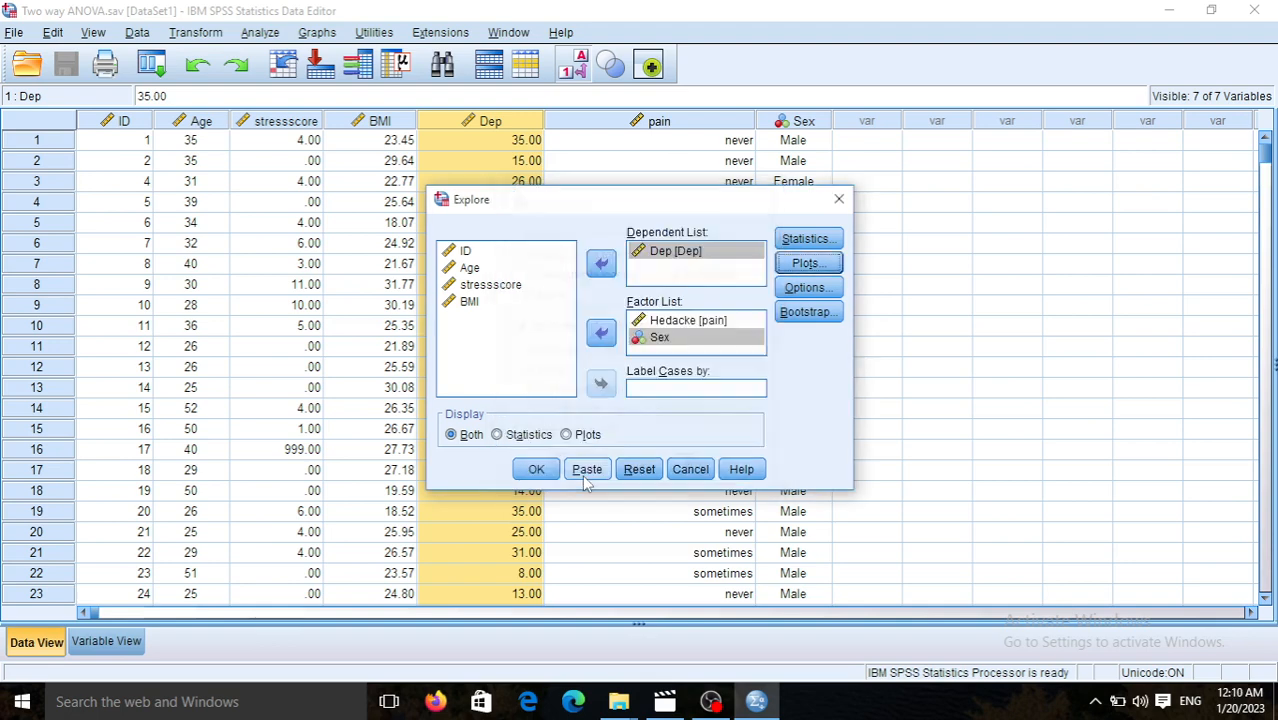
Keep descriptives with a 95% confidence interval for the mean and run the Explore analysis
{"action": "left_click", "coordinate": [796, 244]}
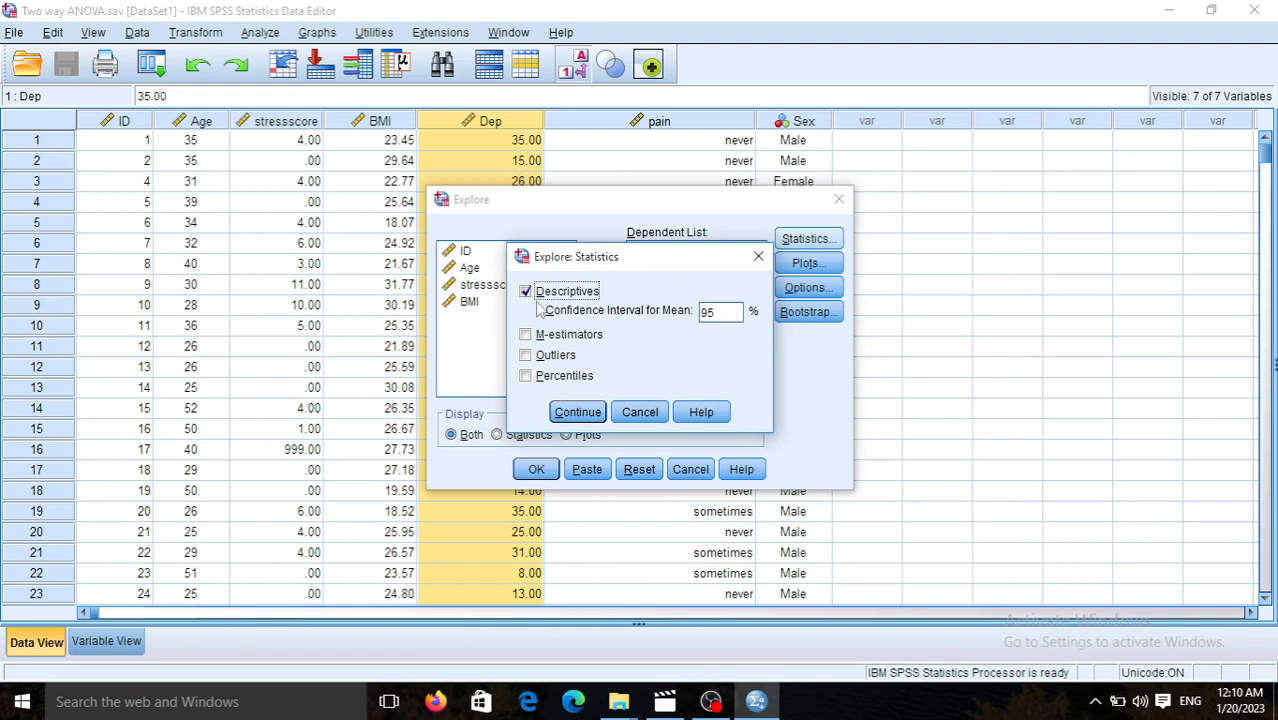
{"action": "left_click", "coordinate": [578, 413]}
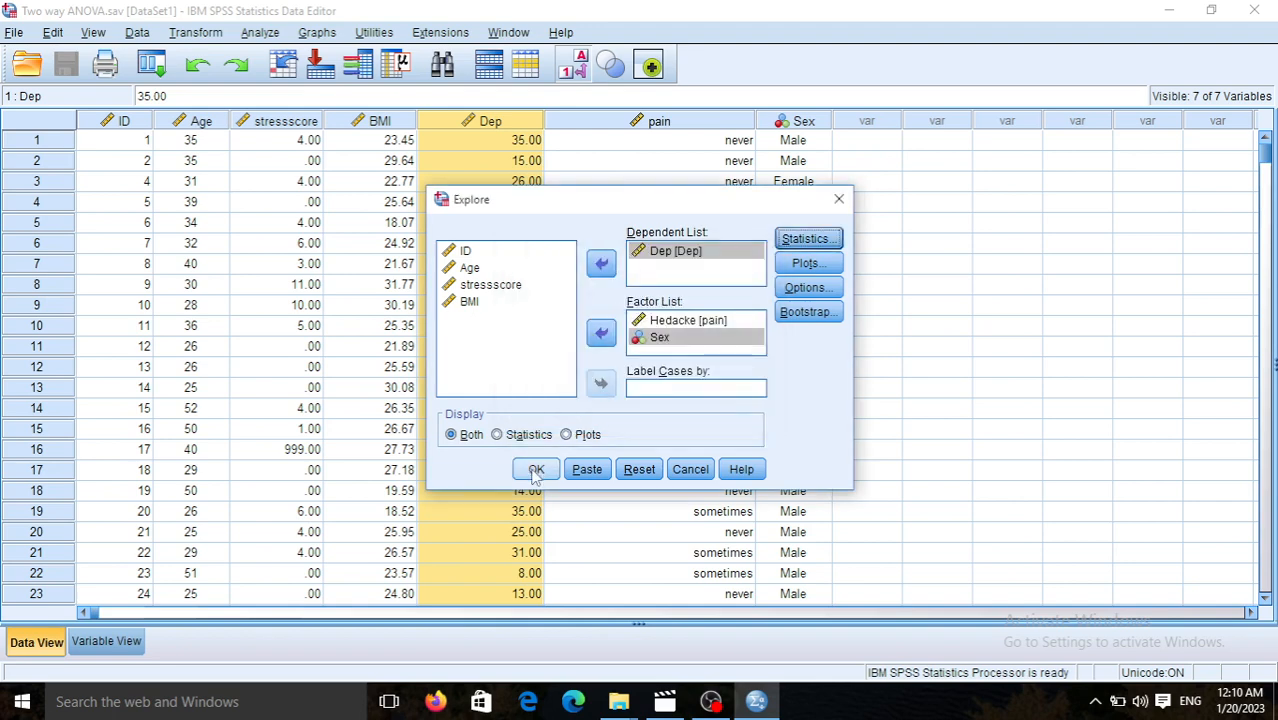
{"action": "left_click", "coordinate": [535, 470]}
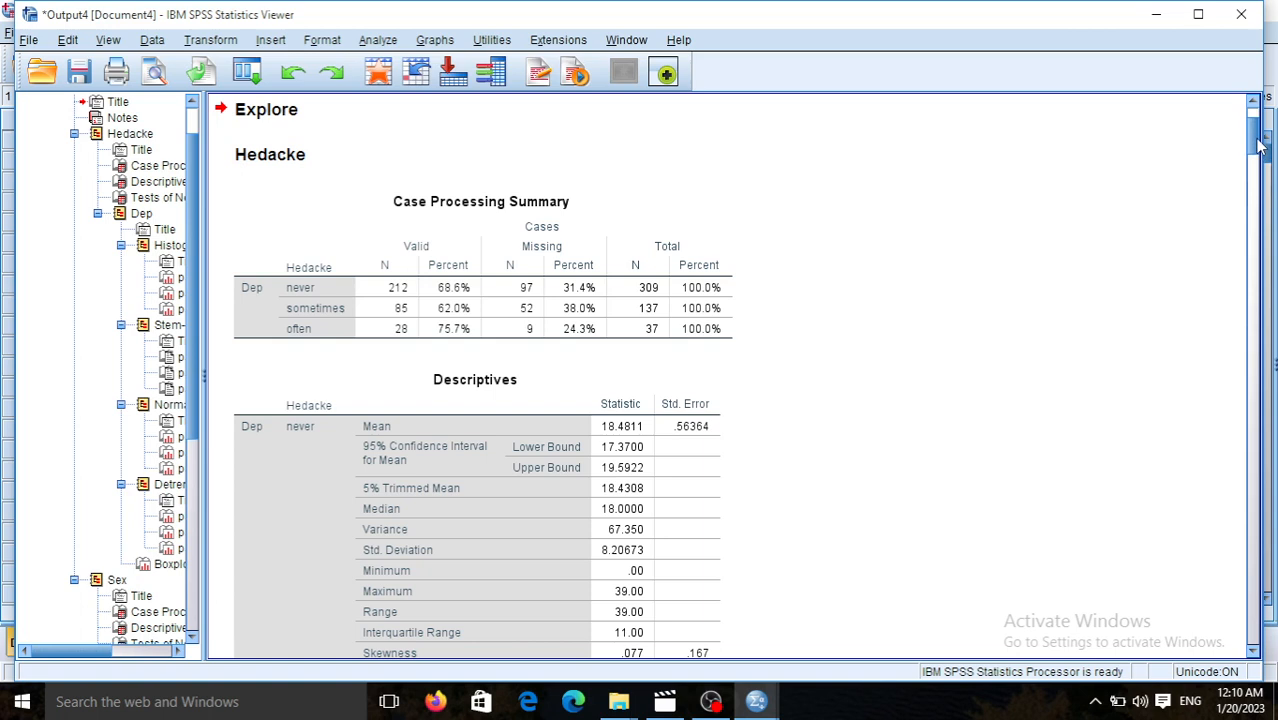
Examine the Descriptives and the Tests of Normality for Dep across the Hedacke groups in the output
{"action": "left_click_drag", "start_coordinate": [1260, 148], "coordinate": [1260, 168]}
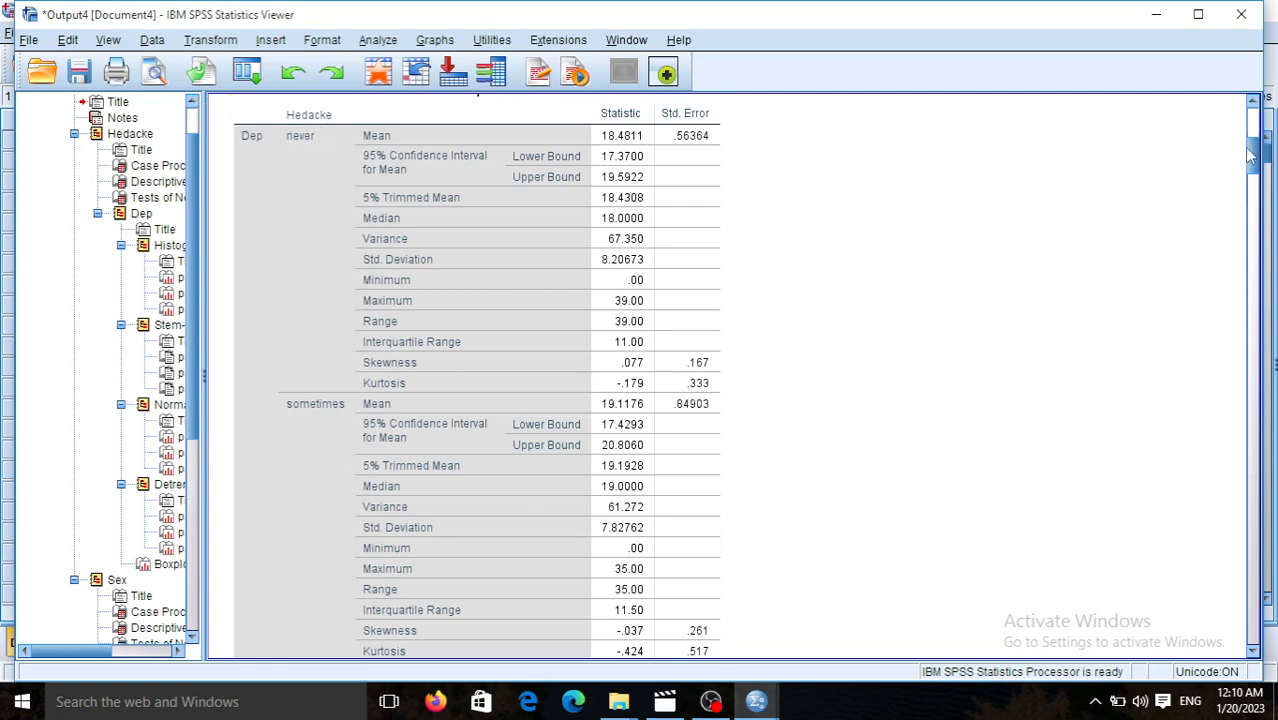
{"action": "left_click_drag", "start_coordinate": [1252, 156], "coordinate": [1253, 186]}
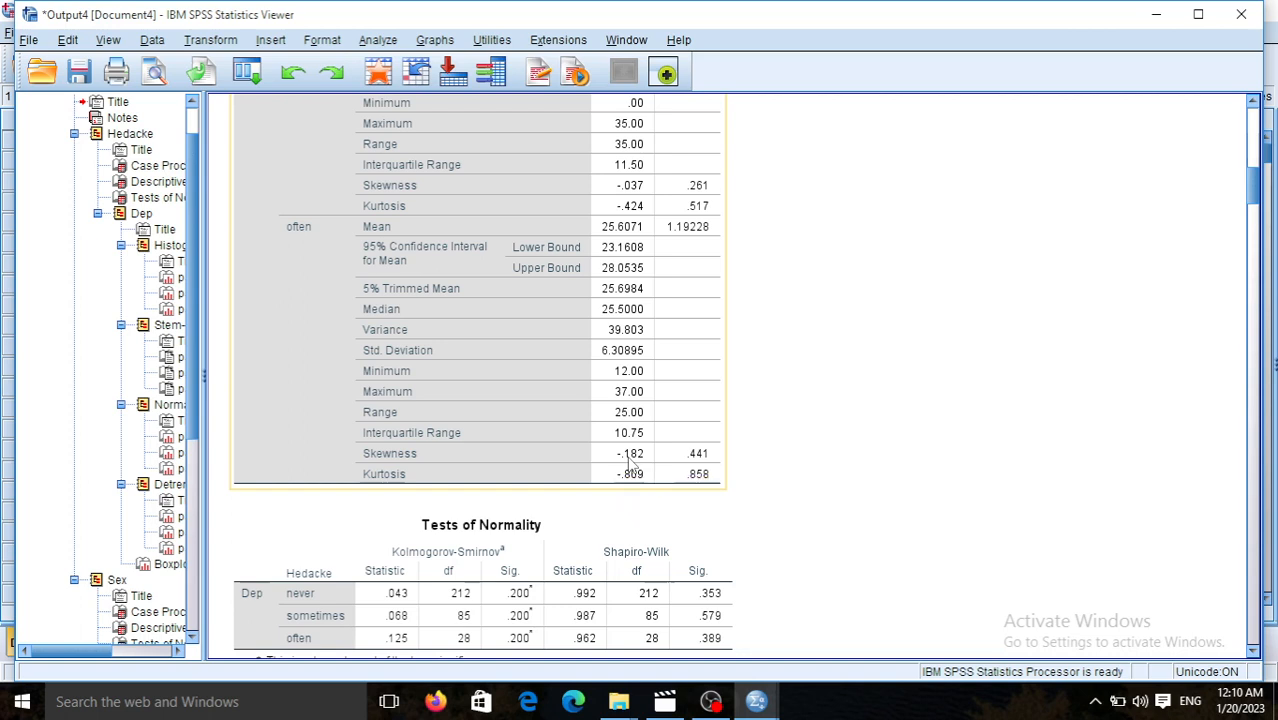
{"action": "left_click_drag", "start_coordinate": [1255, 177], "coordinate": [1255, 206]}
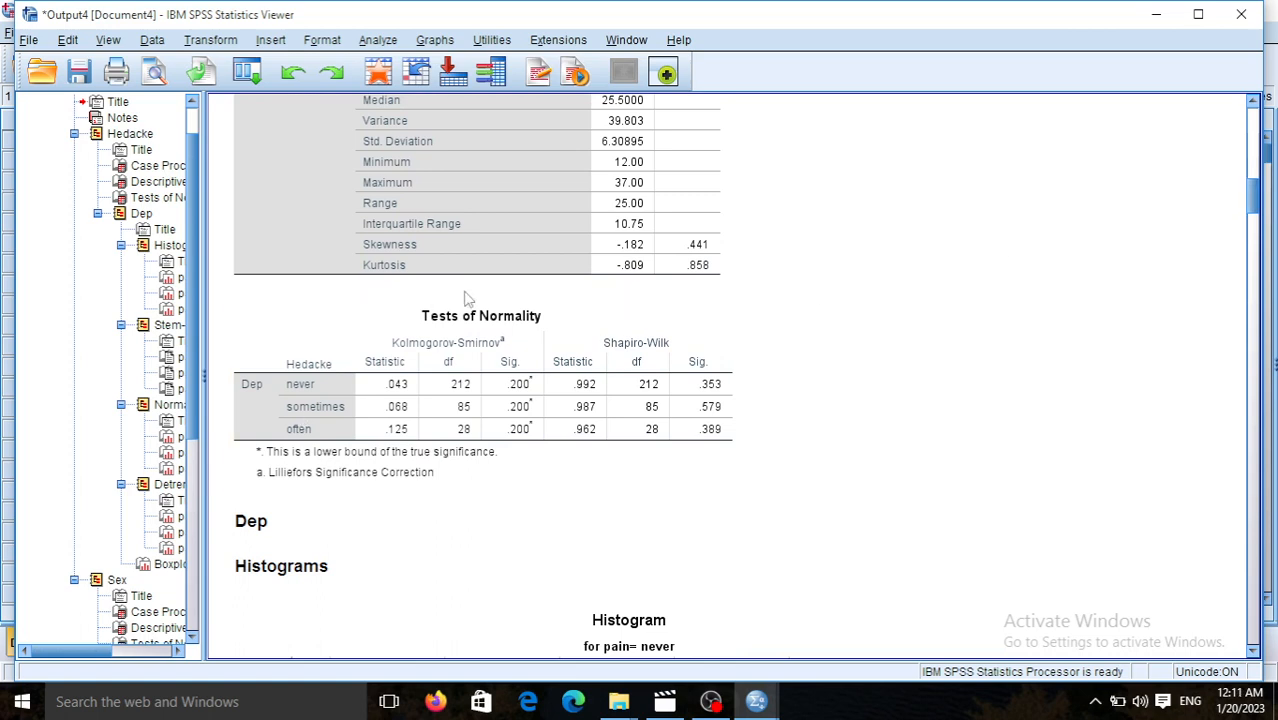
{"action": "left_click", "coordinate": [447, 346]}
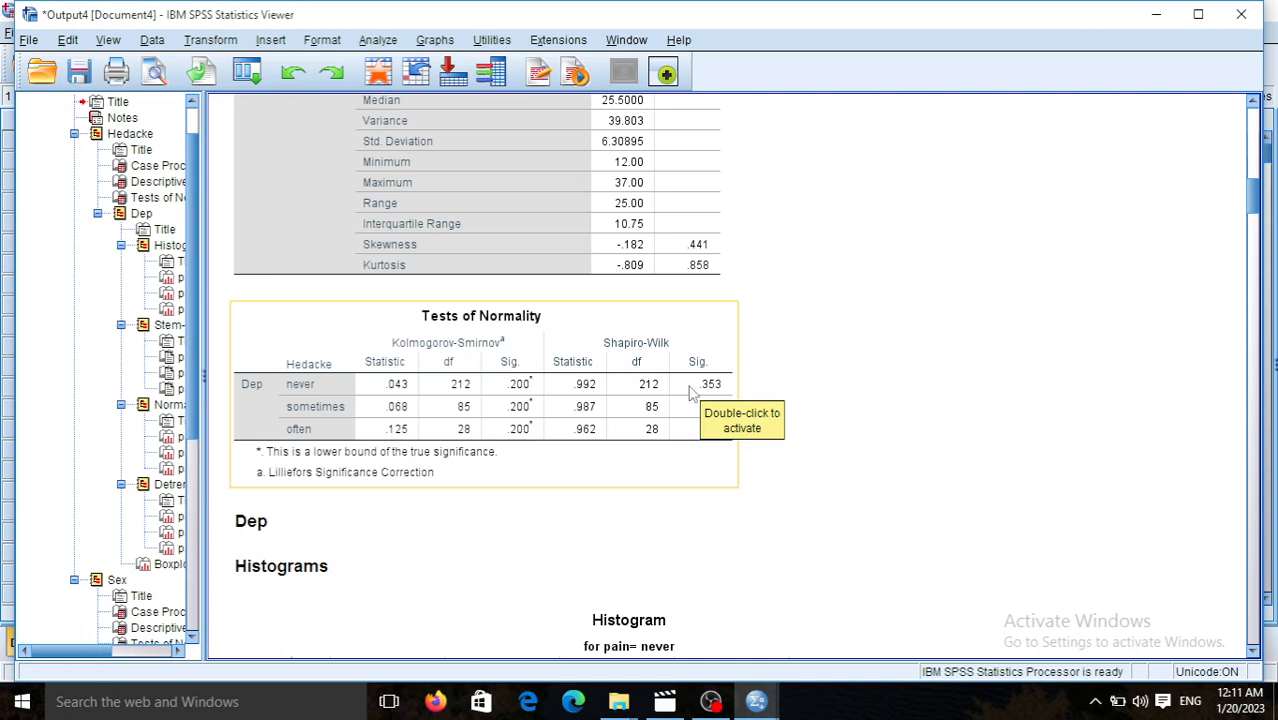
{"action": "left_click", "coordinate": [722, 517]}
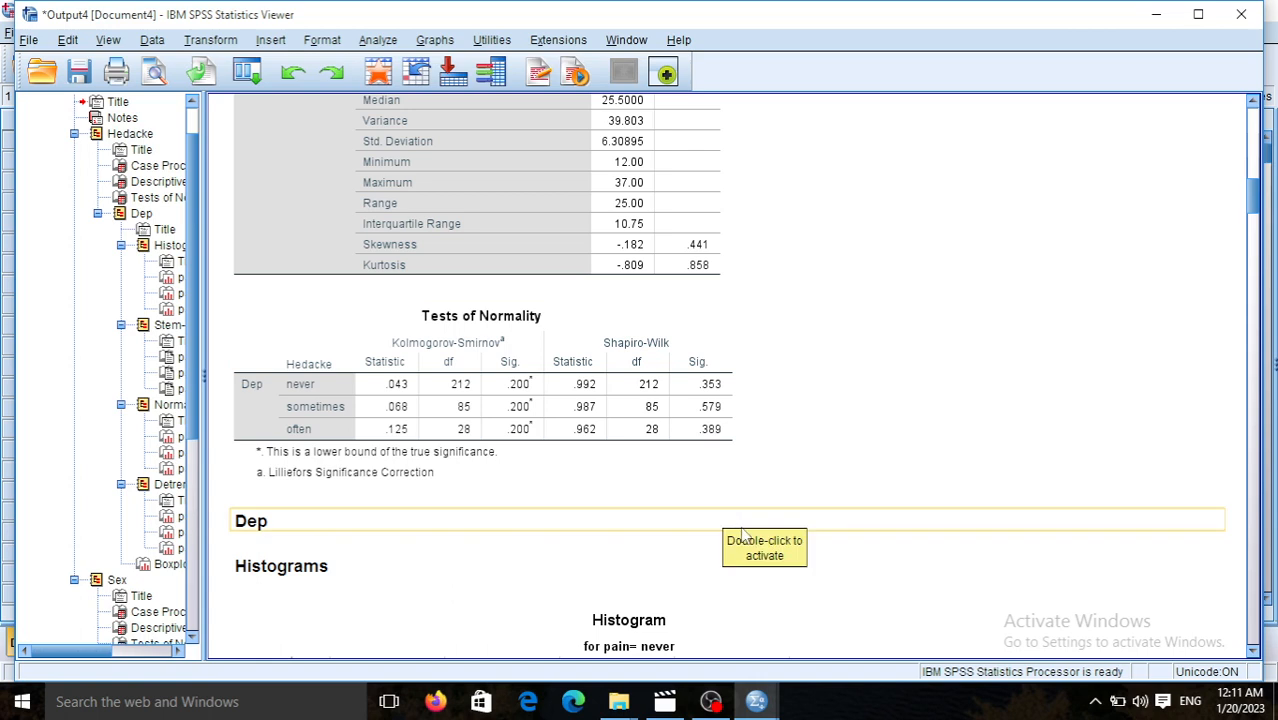
{"action": "left_click", "coordinate": [541, 408]}
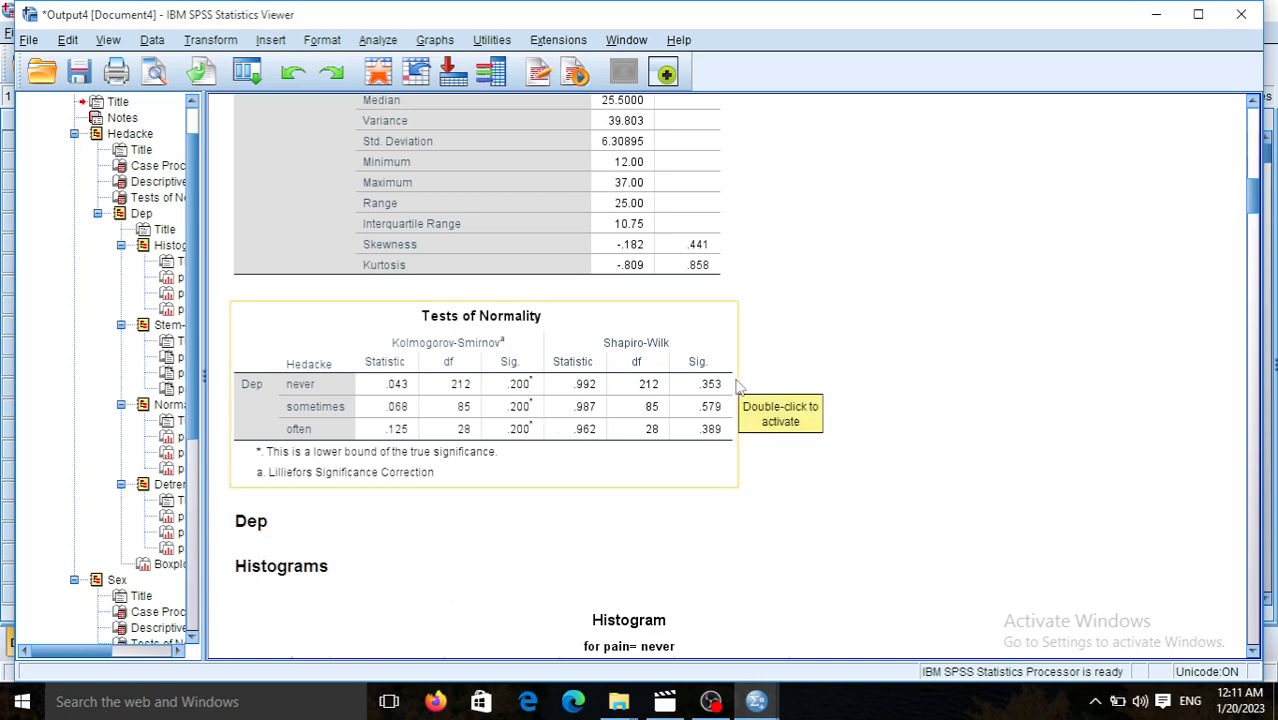
{"action": "left_click", "coordinate": [849, 379]}
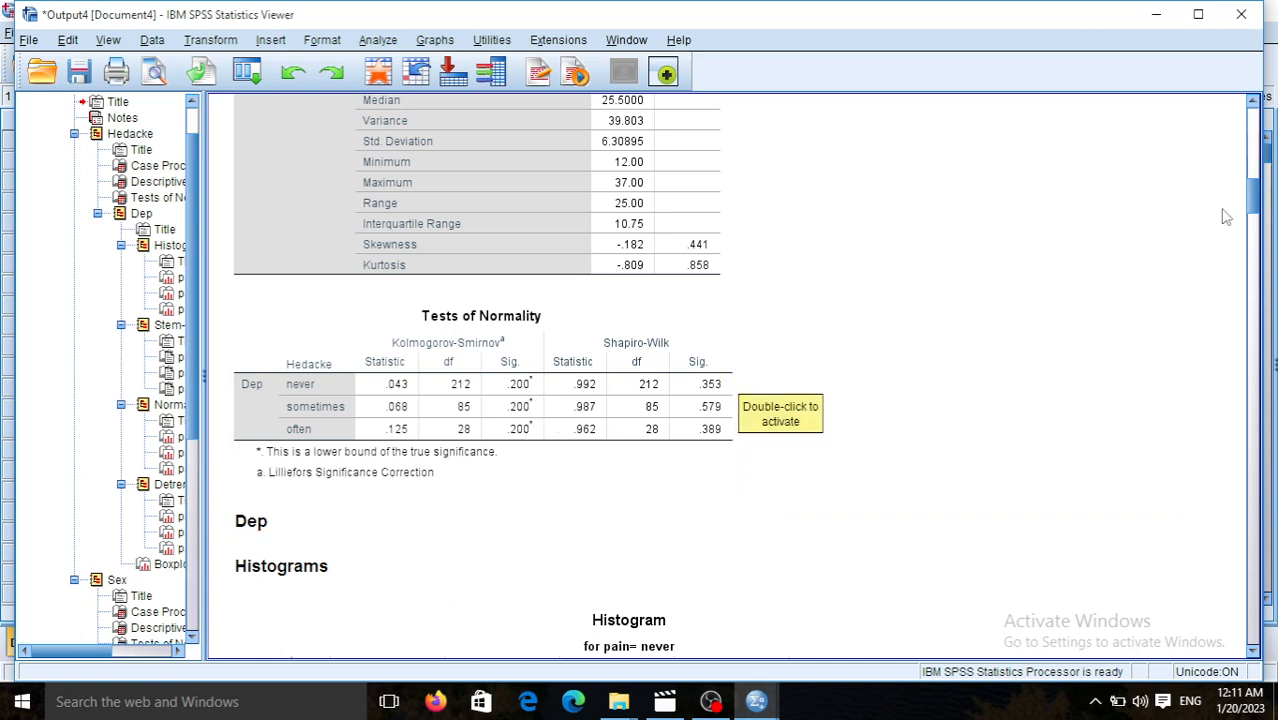
Add a normal distribution curve to the Dep histogram for pain= never and close the chart editor
{"action": "left_click_drag", "start_coordinate": [1257, 198], "coordinate": [1258, 205]}
{"action": "left_click", "coordinate": [660, 185]}
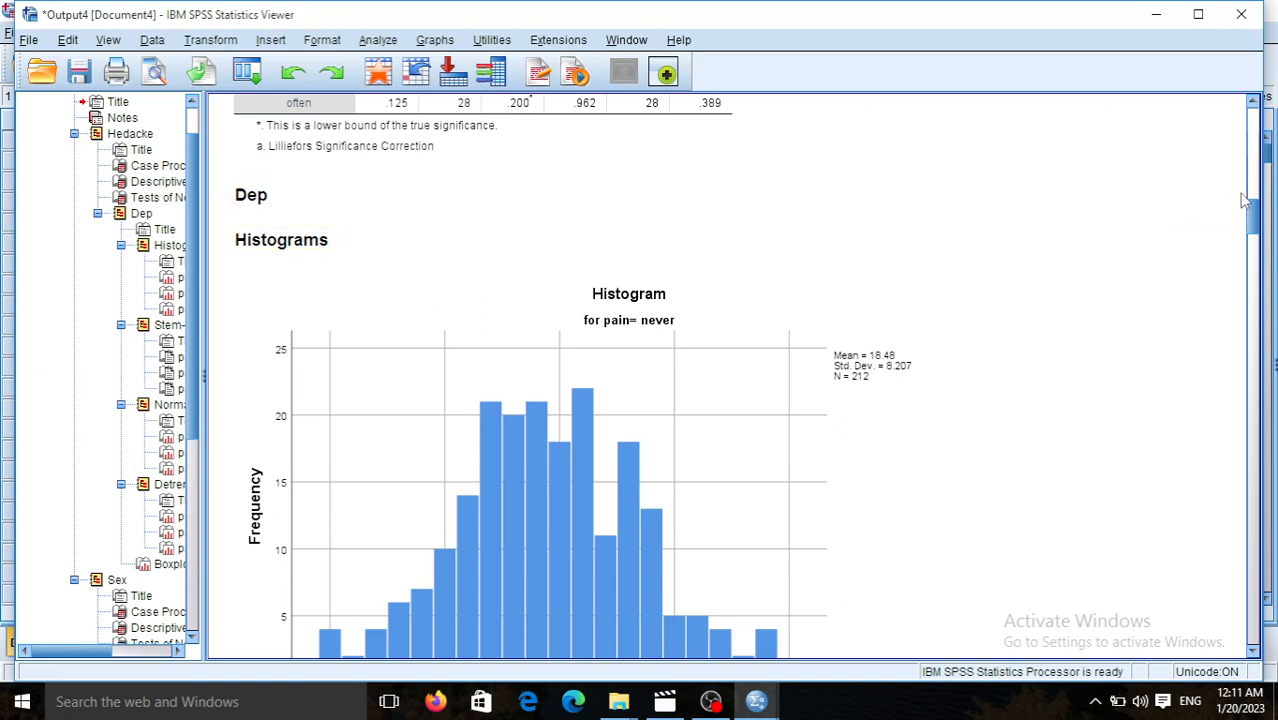
{"action": "mouse_move", "coordinate": [1256, 200]}
{"action": "left_mouse_down"}
{"action": "mouse_move", "coordinate": [1256, 269]}
{"action": "mouse_move", "coordinate": [1256, 220]}
{"action": "left_mouse_up"}
{"action": "left_click", "coordinate": [510, 370]}
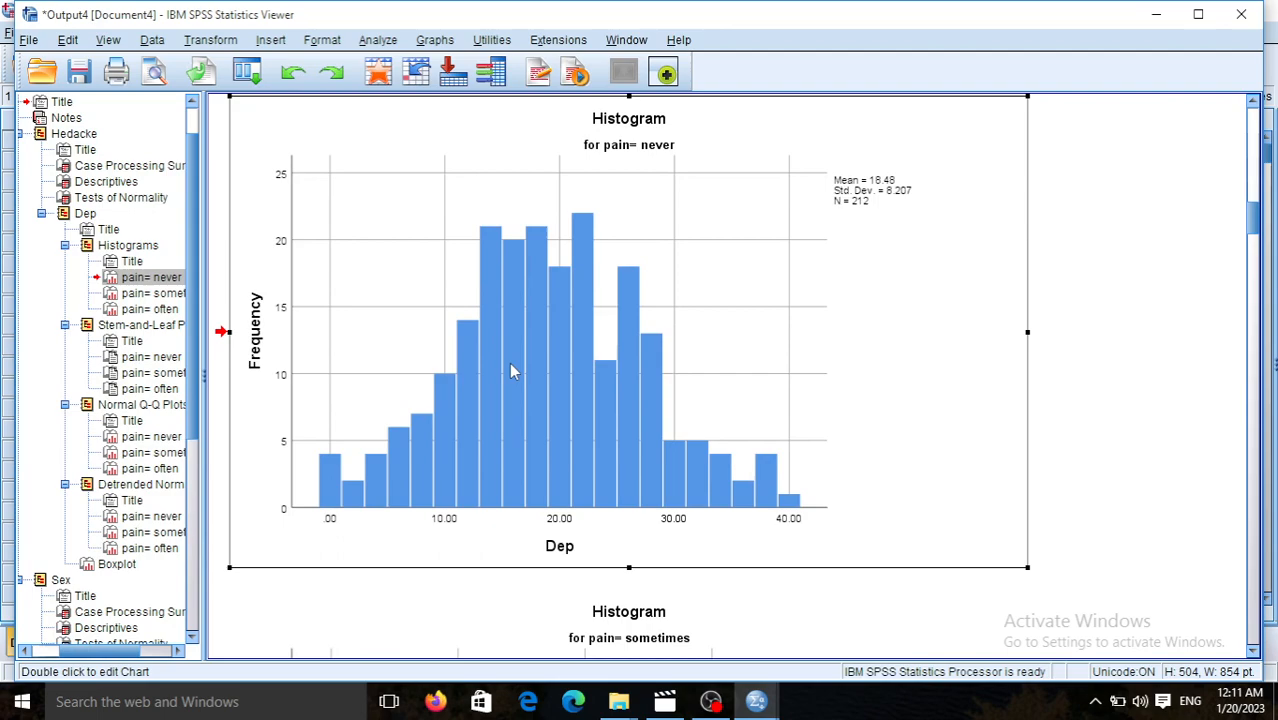
{"action": "double_click", "coordinate": [511, 366]}
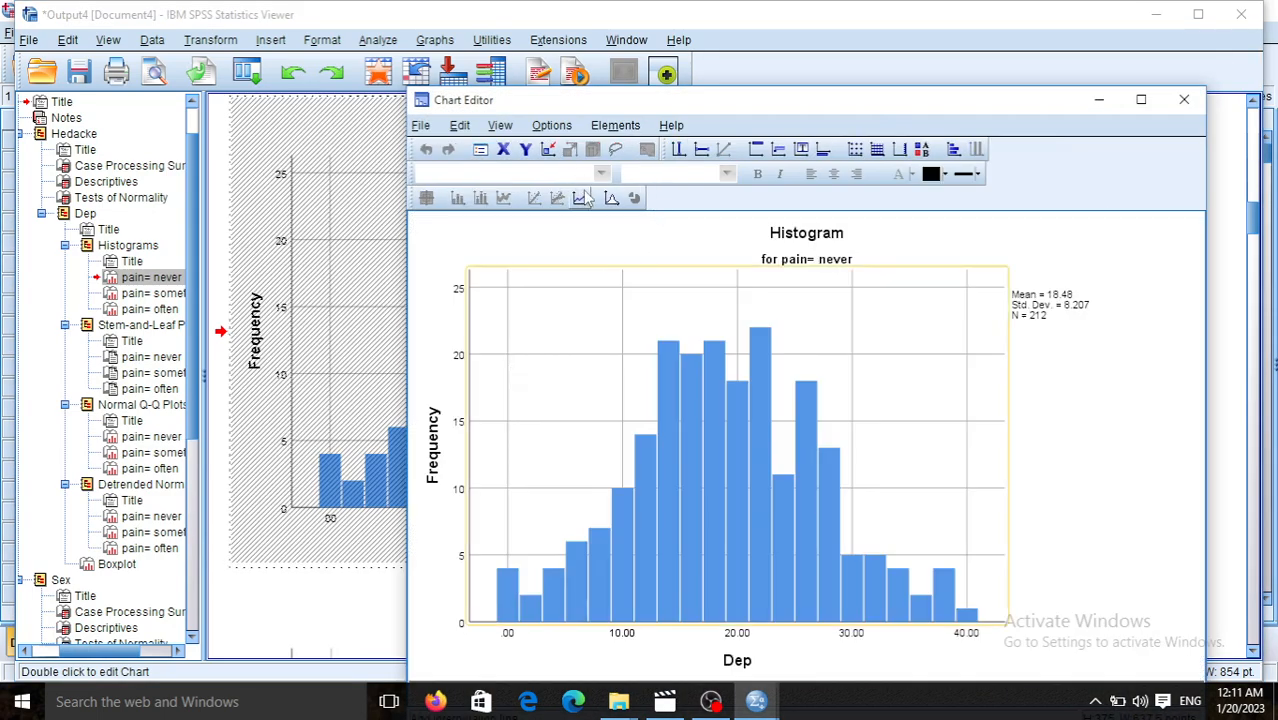
{"action": "left_click", "coordinate": [611, 198]}
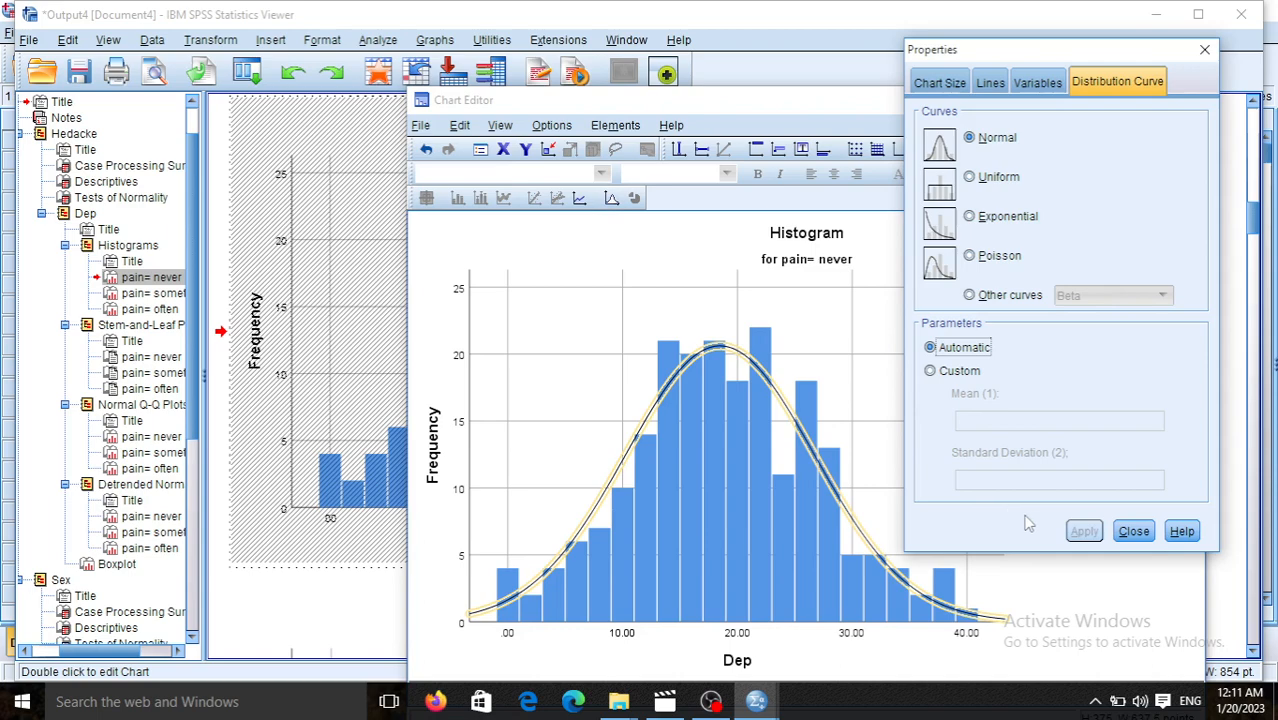
{"action": "left_click", "coordinate": [1133, 532]}
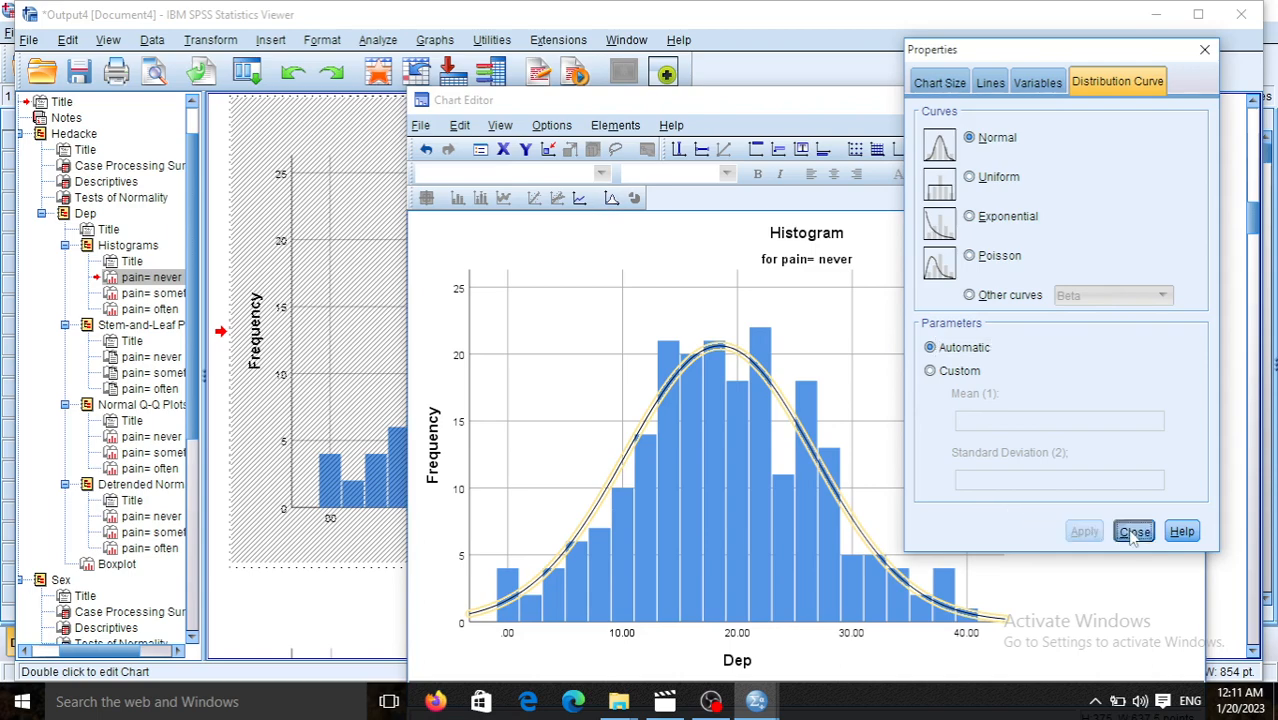
{"action": "left_click", "coordinate": [1183, 103]}
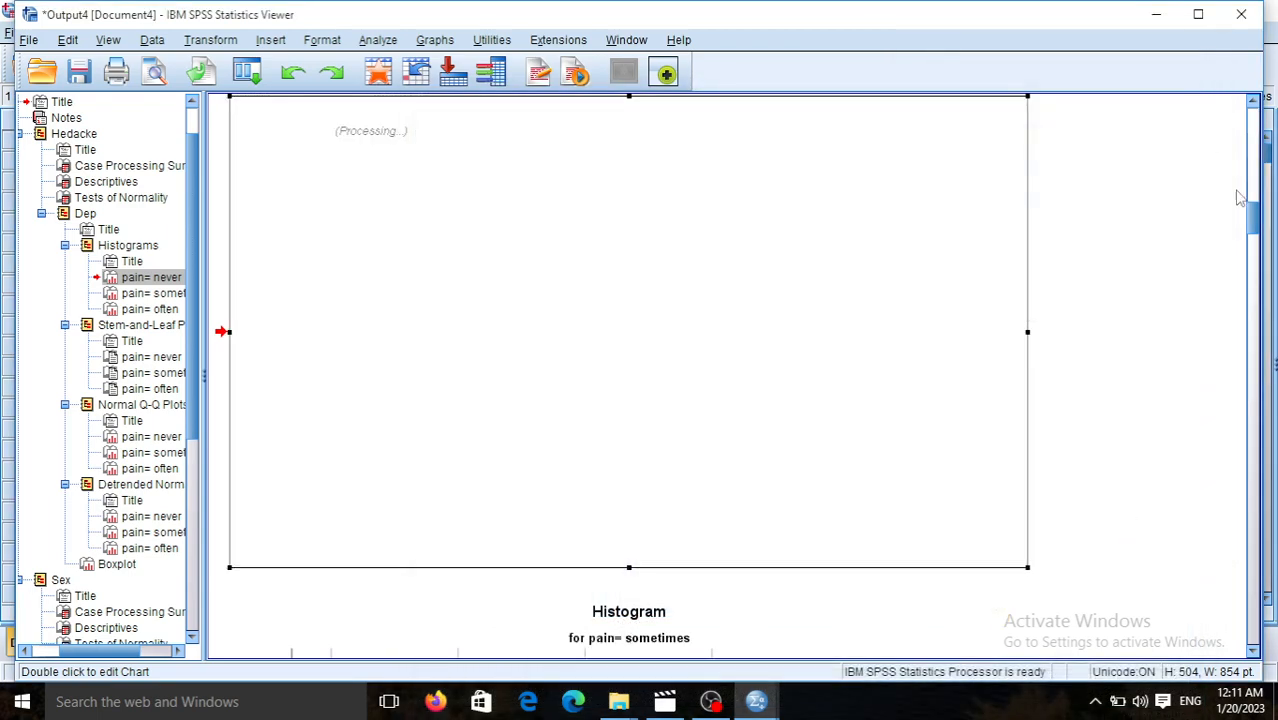
Examine the stem-and-leaf plots and the normal Q-Q plots of Dep for the pain groups
{"action": "left_click_drag", "start_coordinate": [1256, 220], "coordinate": [1257, 312]}
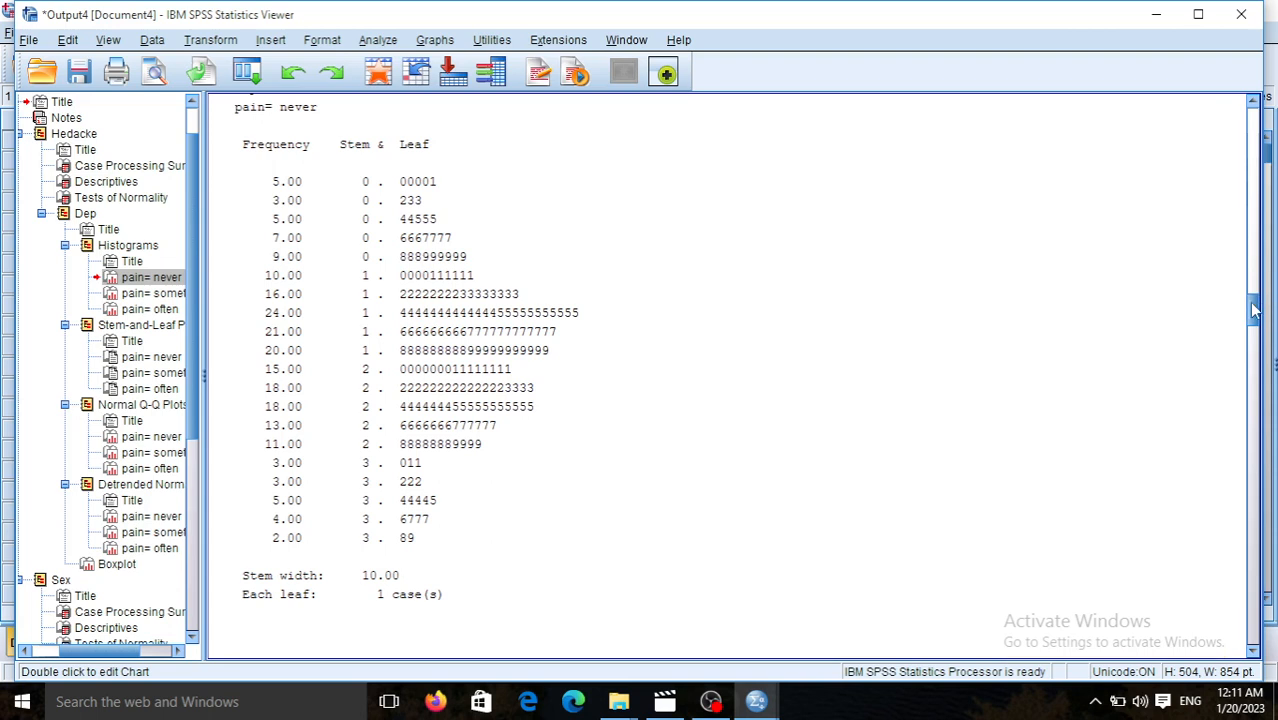
{"action": "left_click_drag", "start_coordinate": [1256, 311], "coordinate": [1250, 388]}
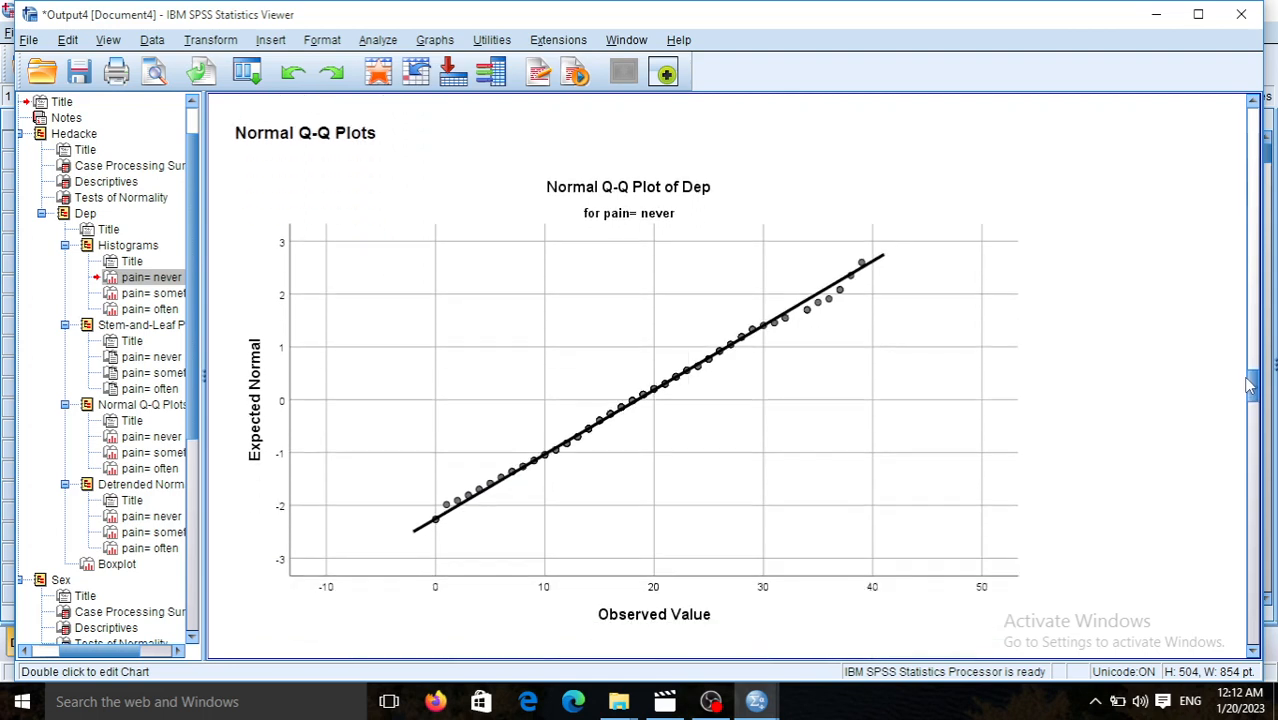
{"action": "left_click", "coordinate": [779, 300]}
{"action": "left_click_drag", "start_coordinate": [1254, 374], "coordinate": [1251, 402]}
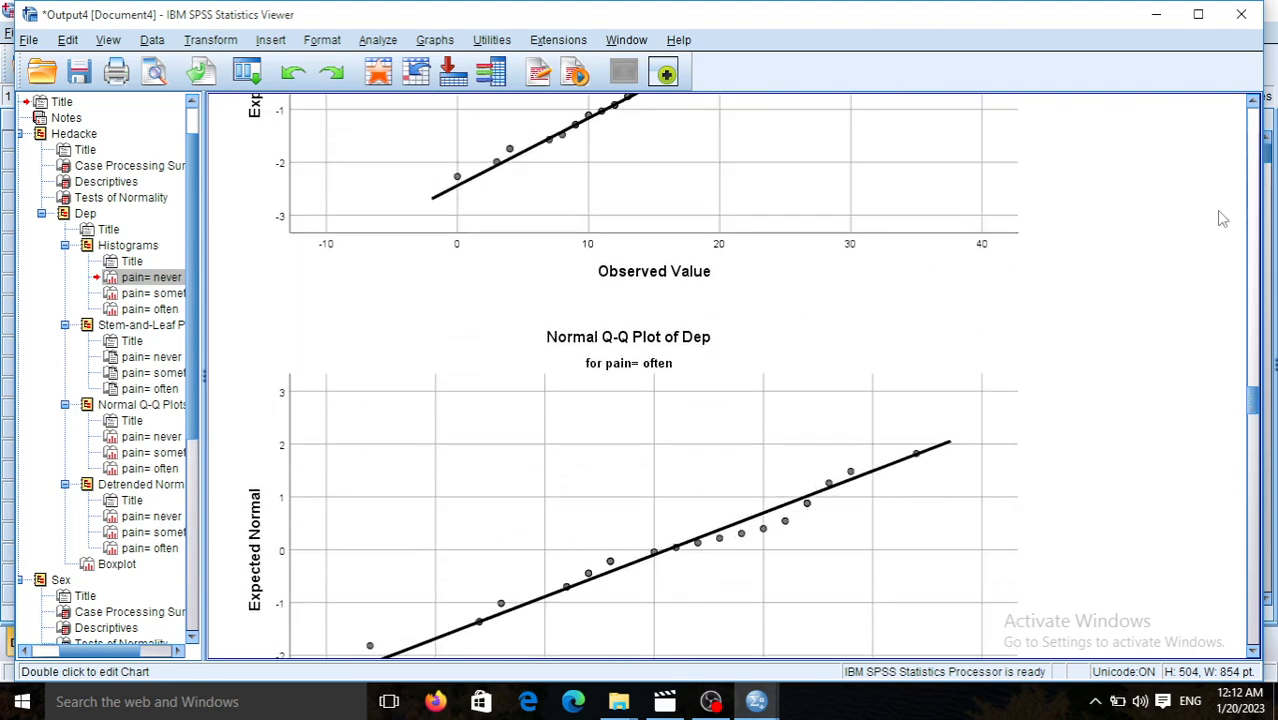
Close the output viewer without saving its contents and return to the data set
{"action": "left_click", "coordinate": [1242, 15]}
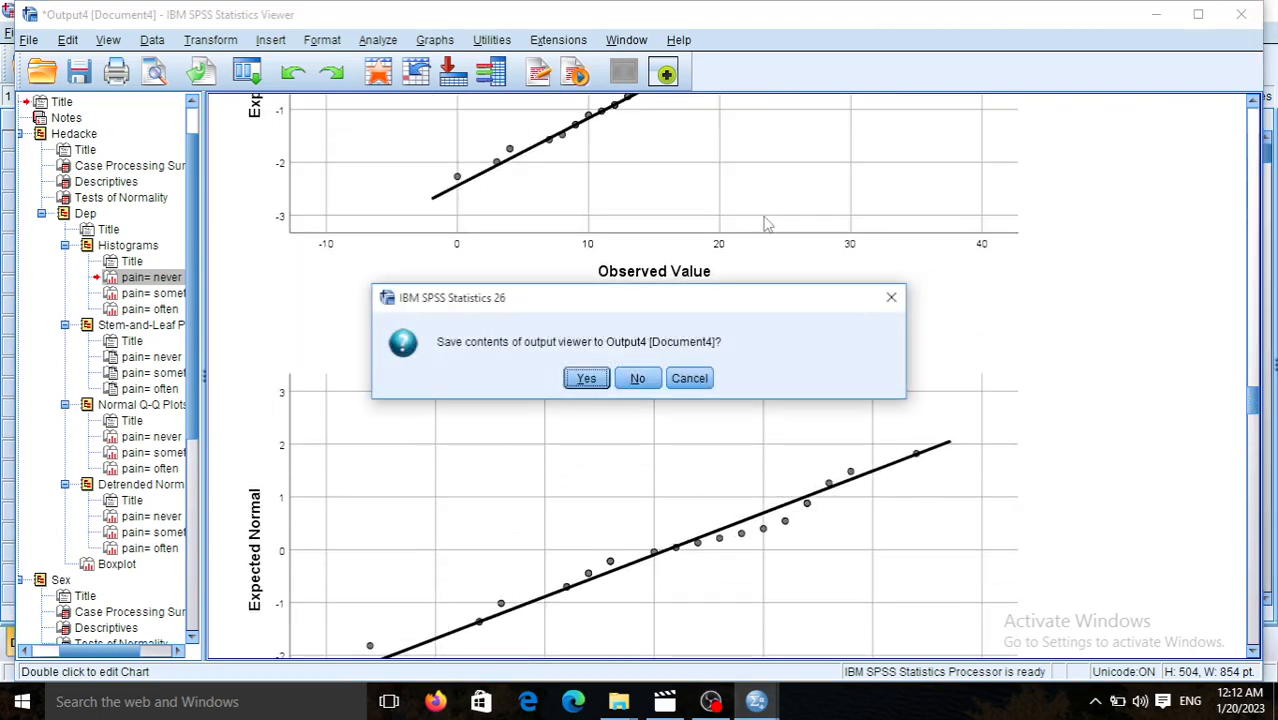
{"action": "left_click", "coordinate": [640, 378]}
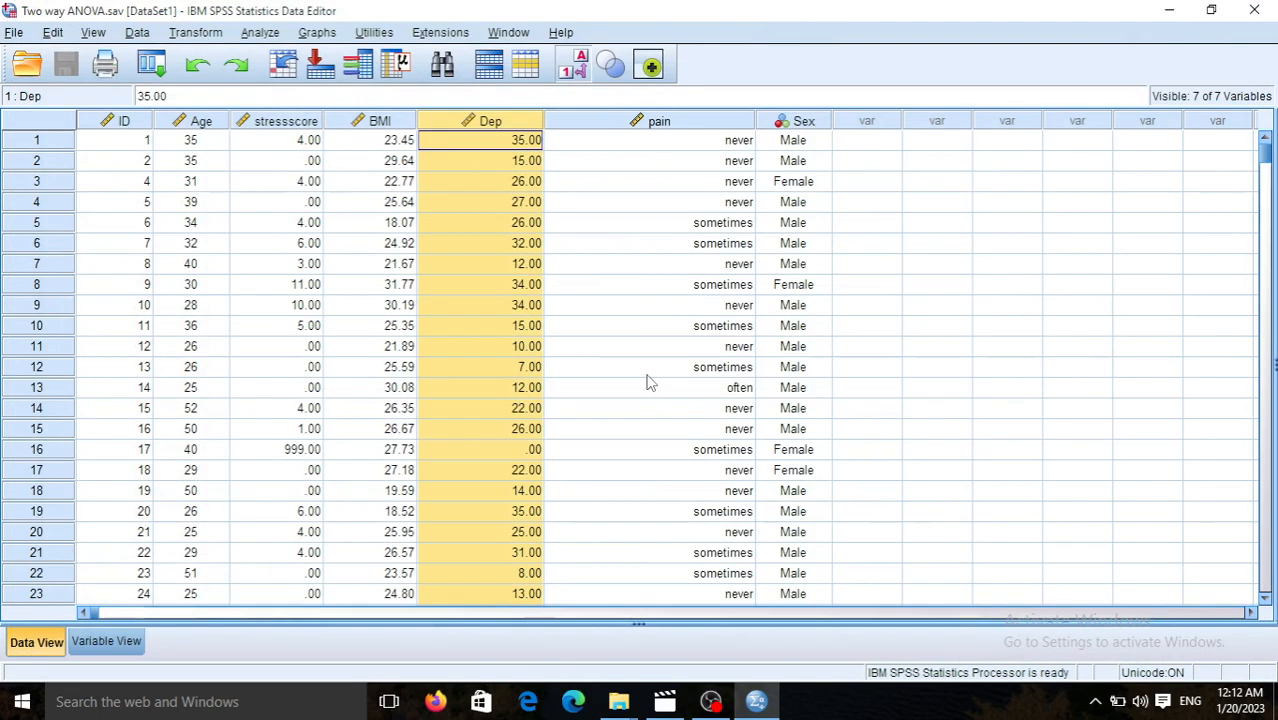
{"action": "left_click", "coordinate": [647, 375]}
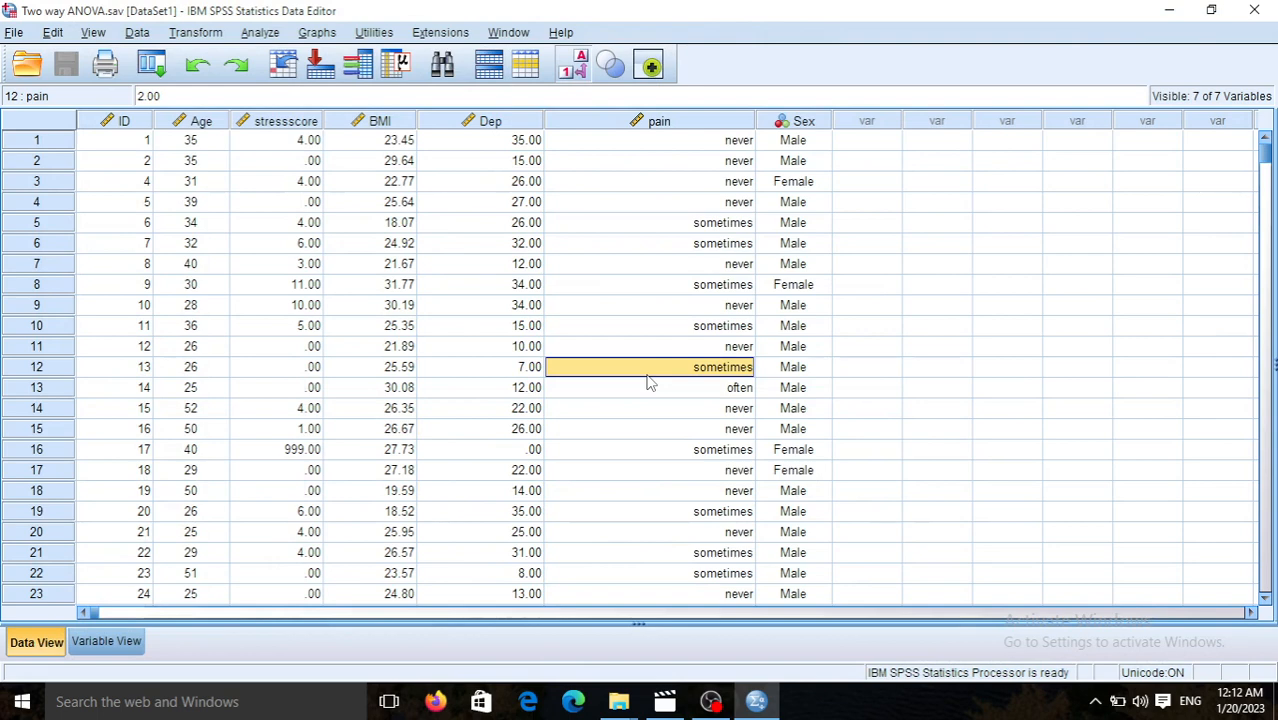
Start a General Linear Model Univariate analysis and clear Dep from the dependent variable and Sex and Hedacke from the fixed factors
{"action": "left_click", "coordinate": [262, 33]}
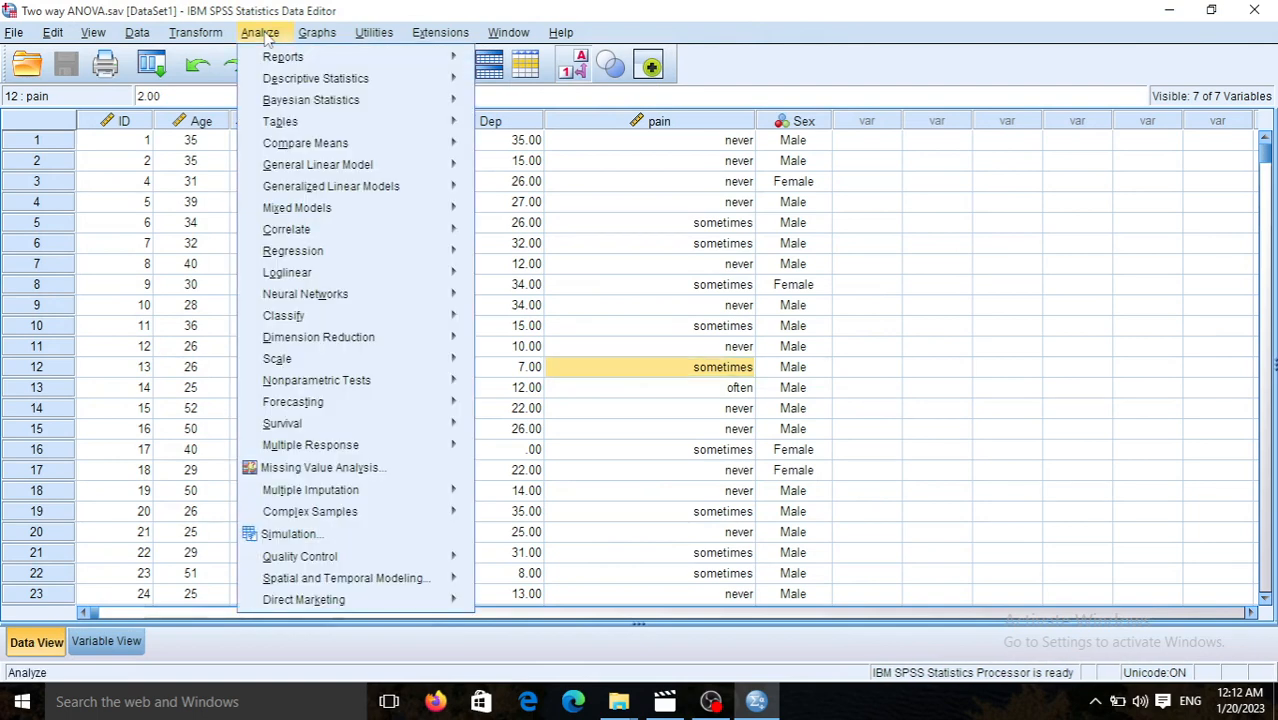
{"action": "mouse_move", "coordinate": [283, 168]}
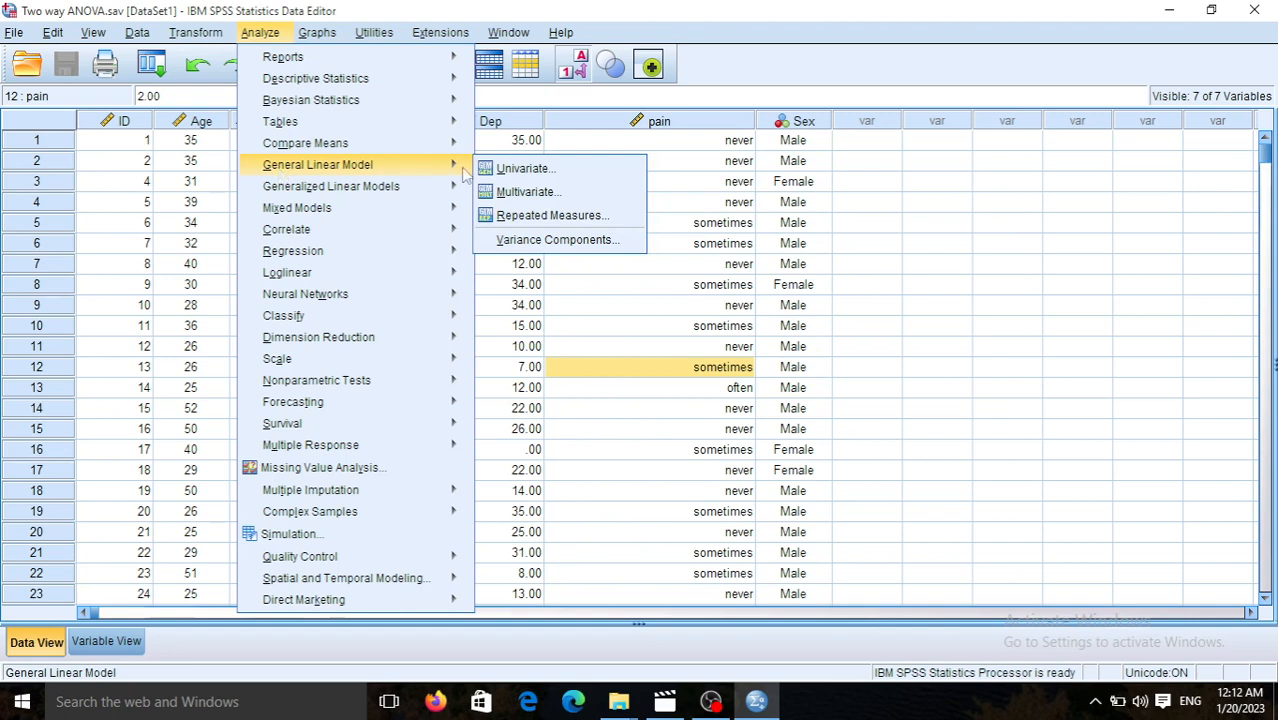
{"action": "left_click", "coordinate": [505, 170]}
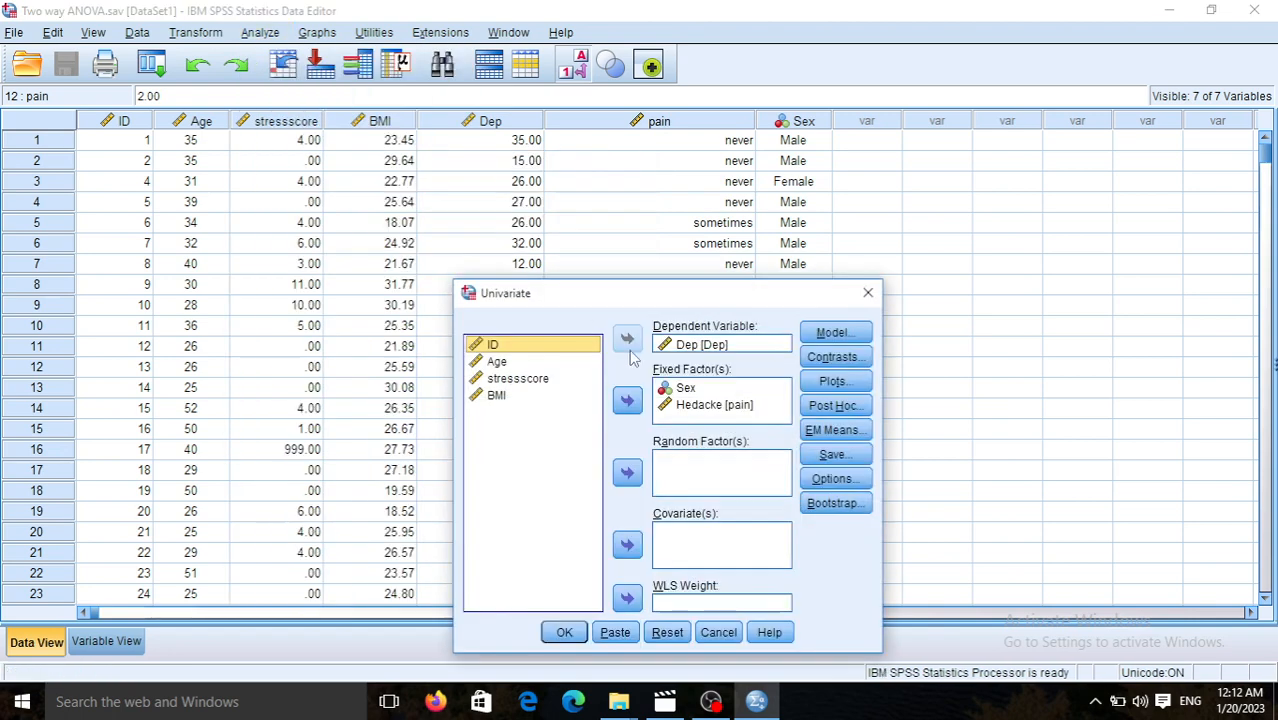
{"action": "left_click", "coordinate": [688, 345]}
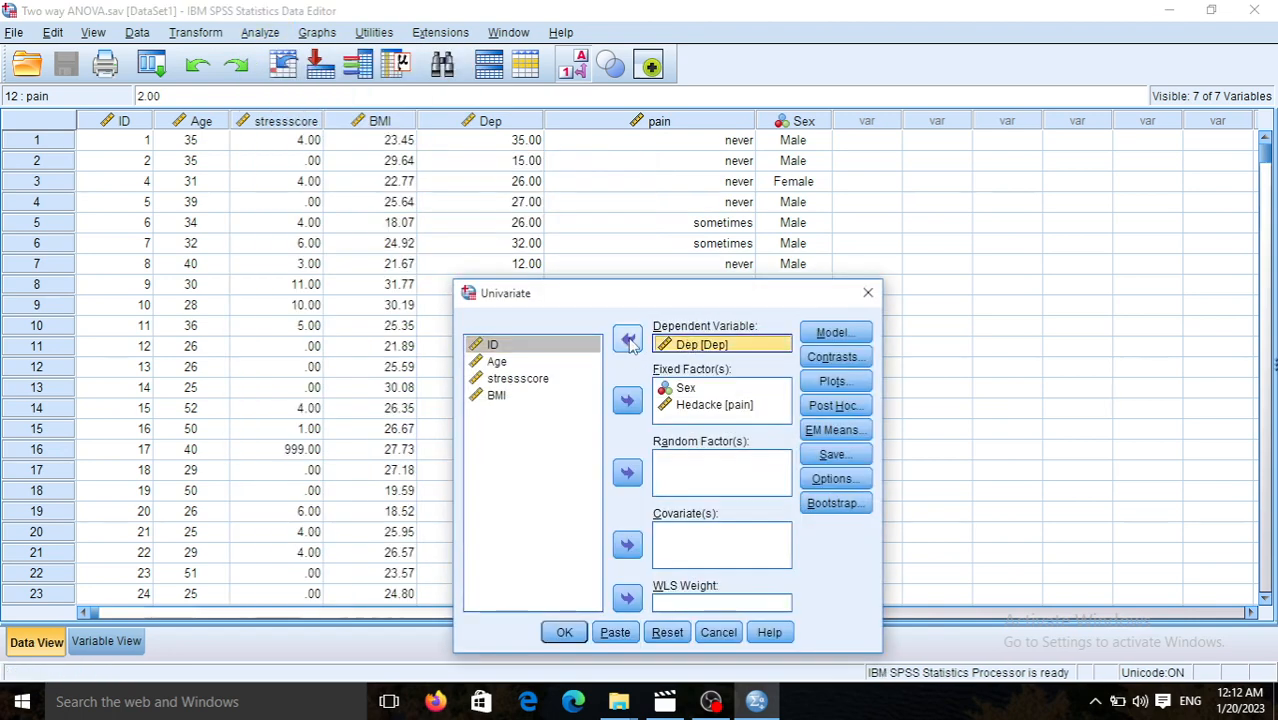
{"action": "left_click", "coordinate": [627, 339]}
{"action": "left_click", "coordinate": [676, 392]}
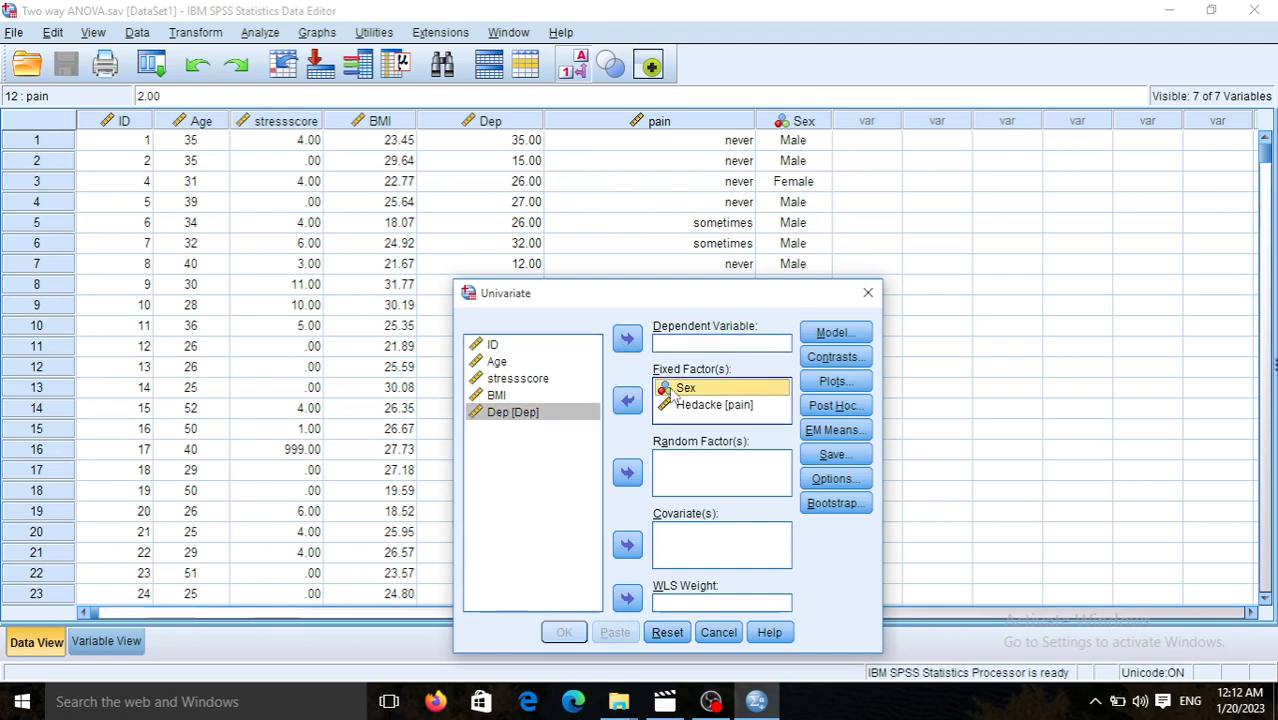
{"action": "left_click", "coordinate": [630, 401]}
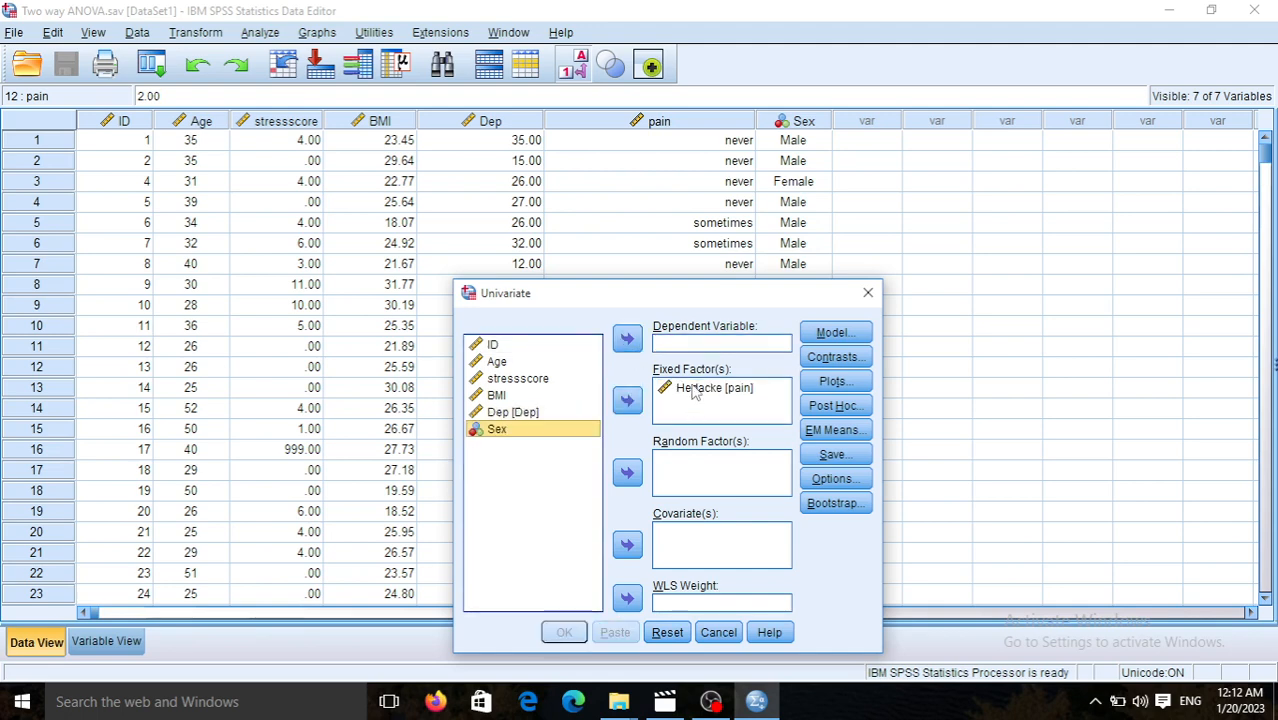
{"action": "left_click", "coordinate": [705, 388]}
{"action": "left_click", "coordinate": [628, 401]}
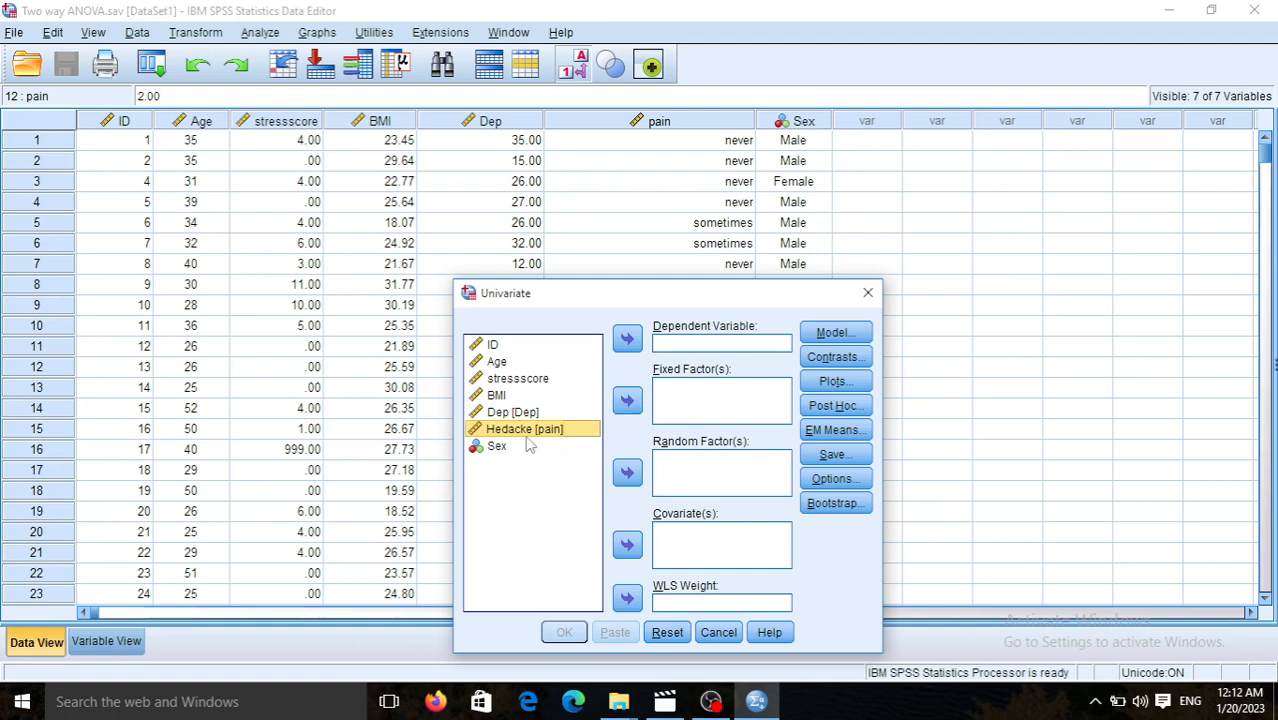
Assign Hedacke [pain] and Sex as fixed factors and Dep as the dependent variable
{"action": "left_click", "coordinate": [625, 403]}
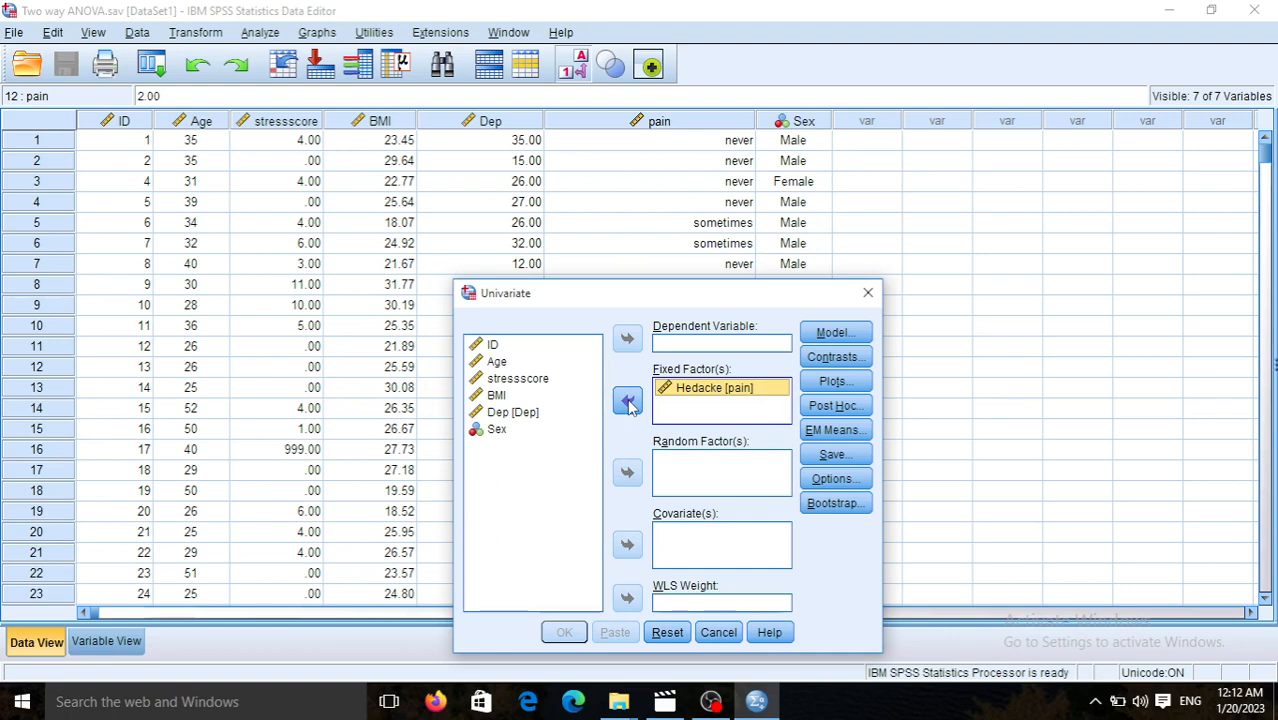
{"action": "left_click", "coordinate": [553, 428]}
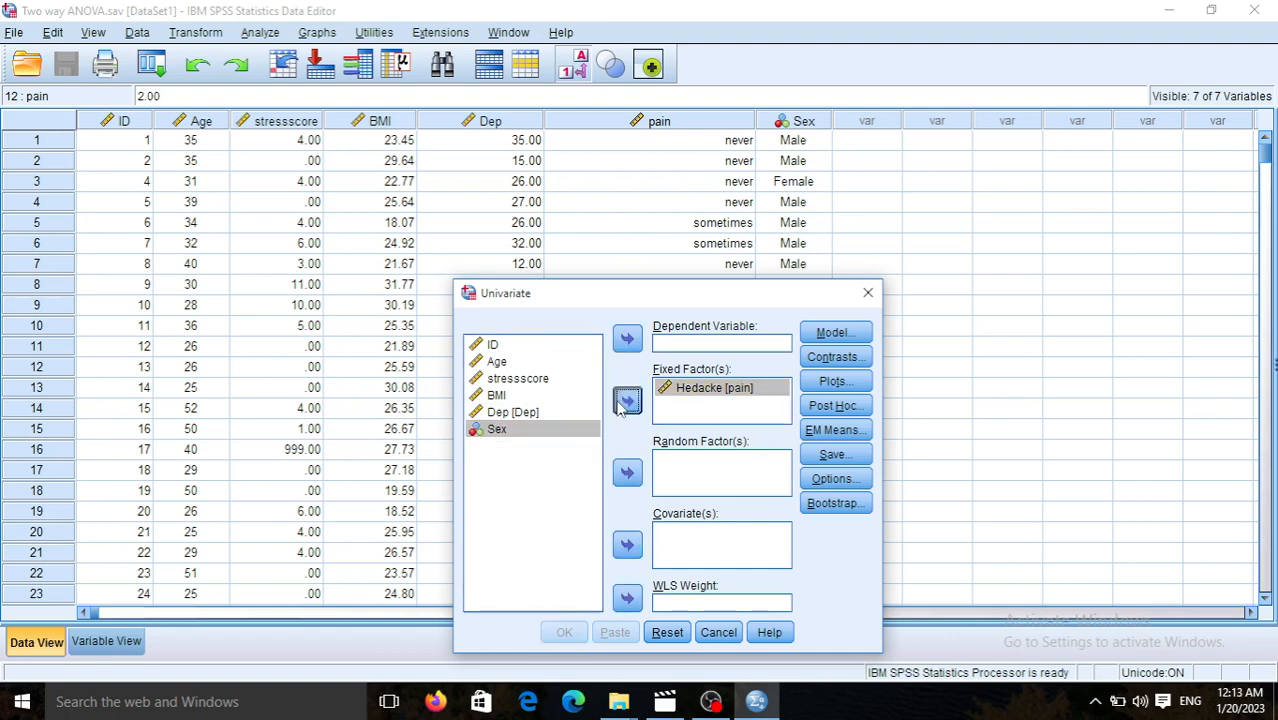
{"action": "left_click", "coordinate": [626, 401]}
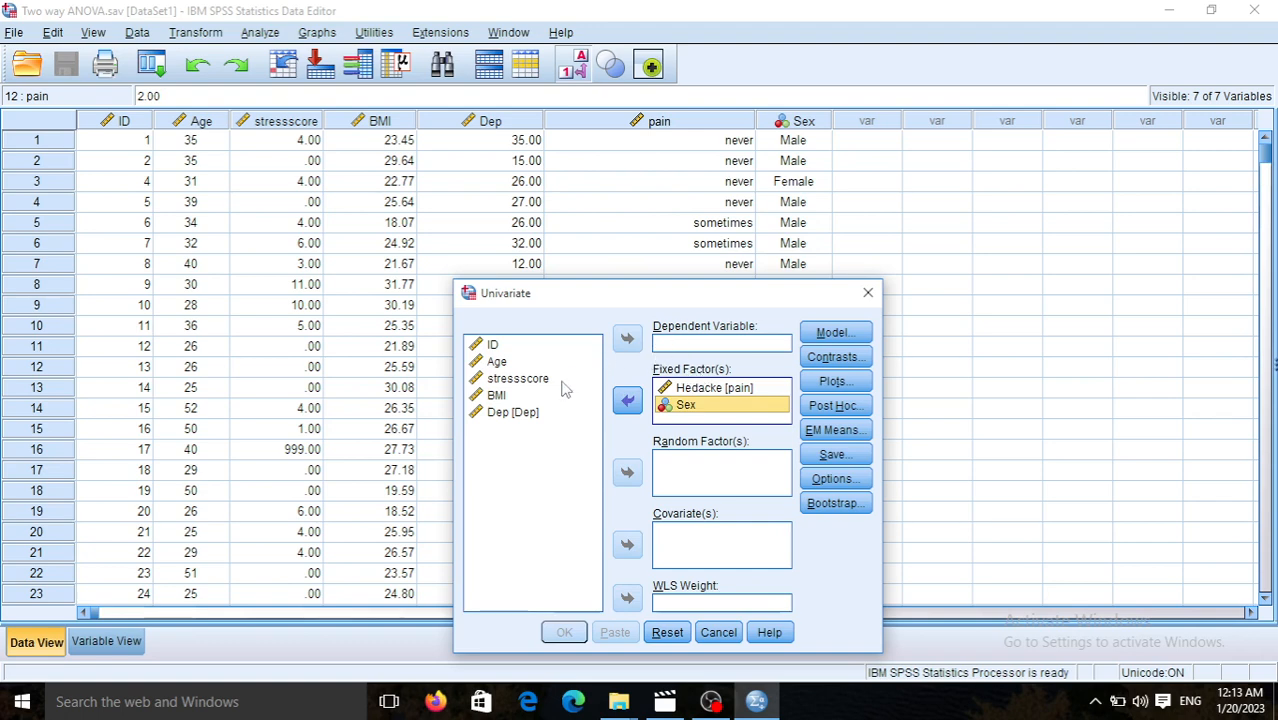
{"action": "left_click", "coordinate": [514, 414]}
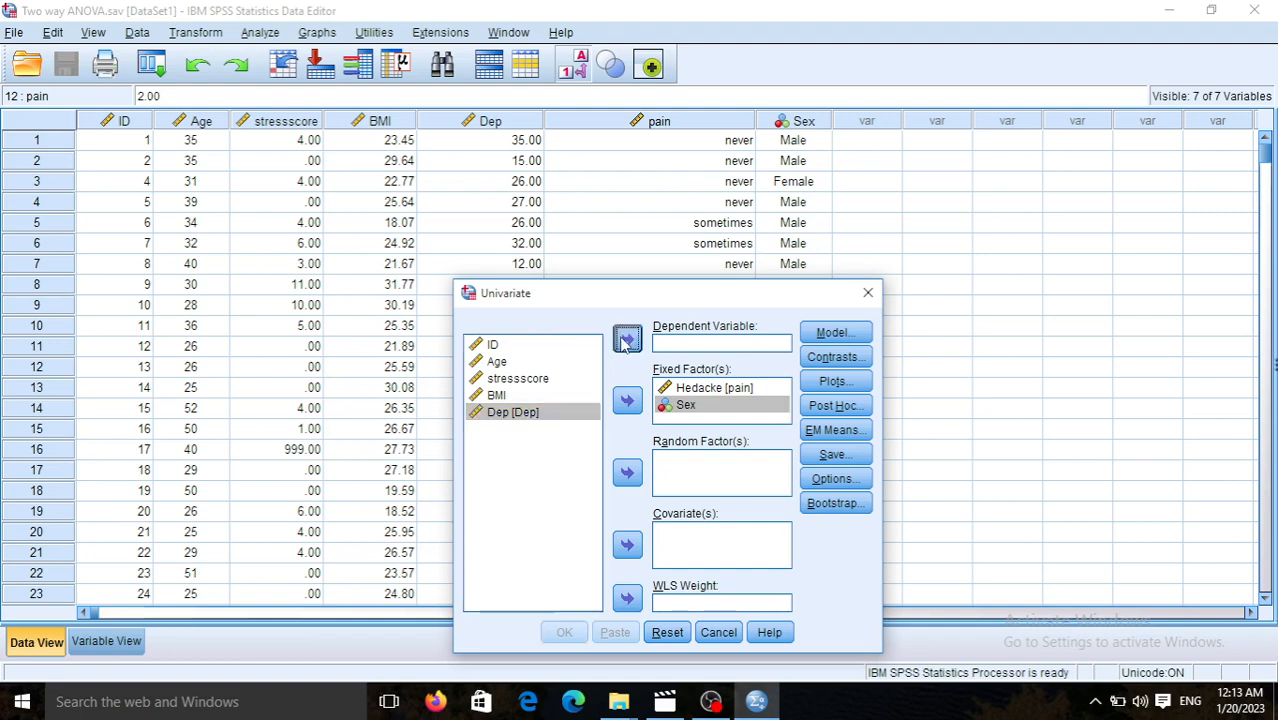
{"action": "left_click", "coordinate": [627, 340]}
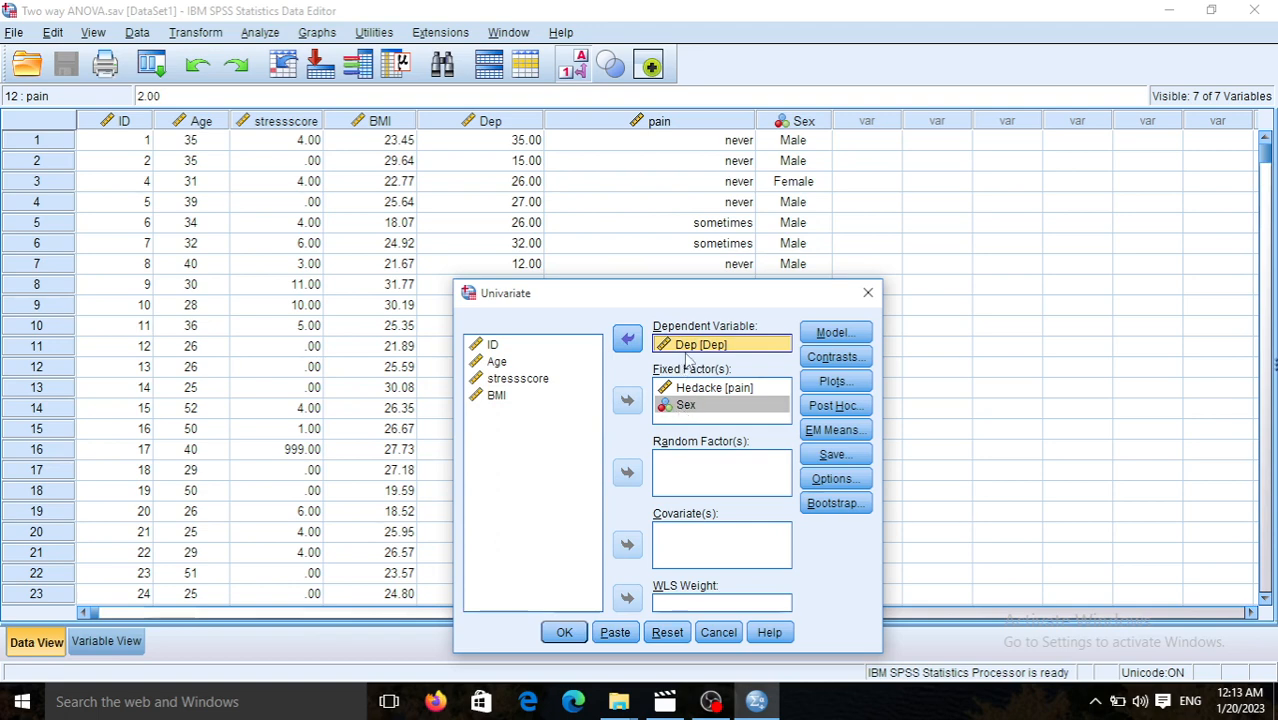
Specify the model with built terms and add the Sex*pain interaction term, keeping the Interaction type
{"action": "left_click", "coordinate": [835, 333]}
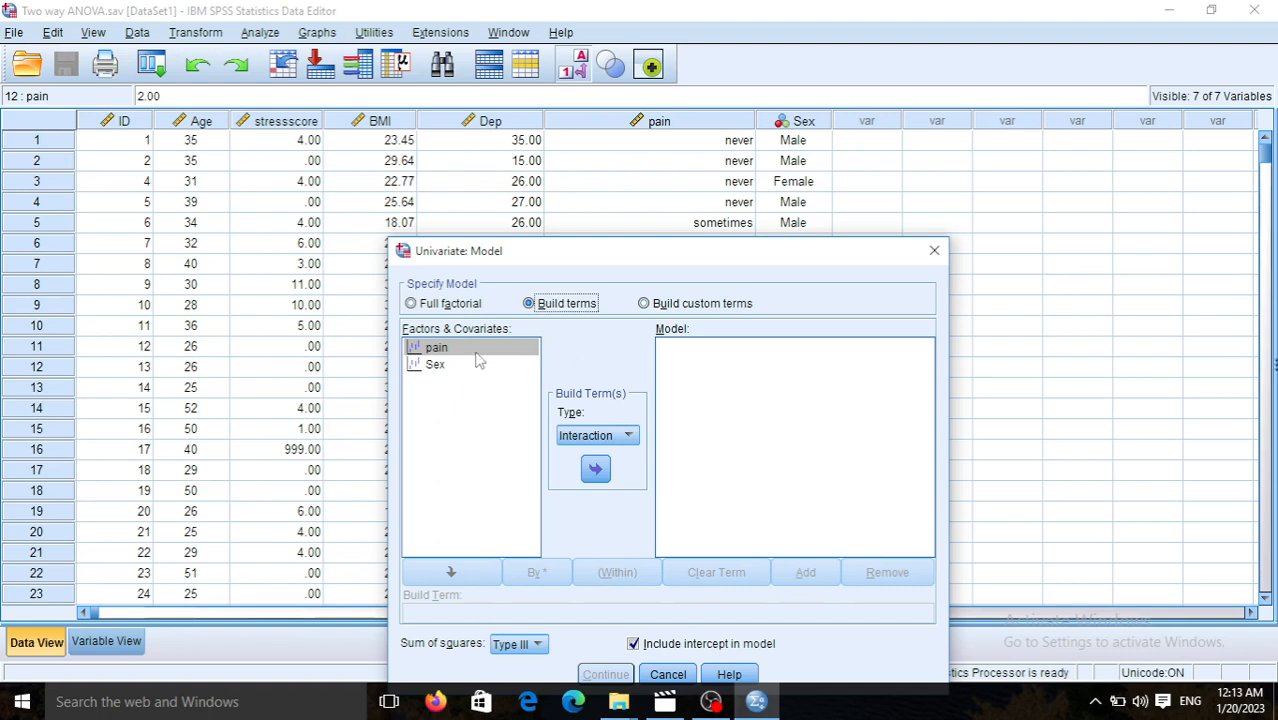
{"action": "left_click", "coordinate": [411, 305]}
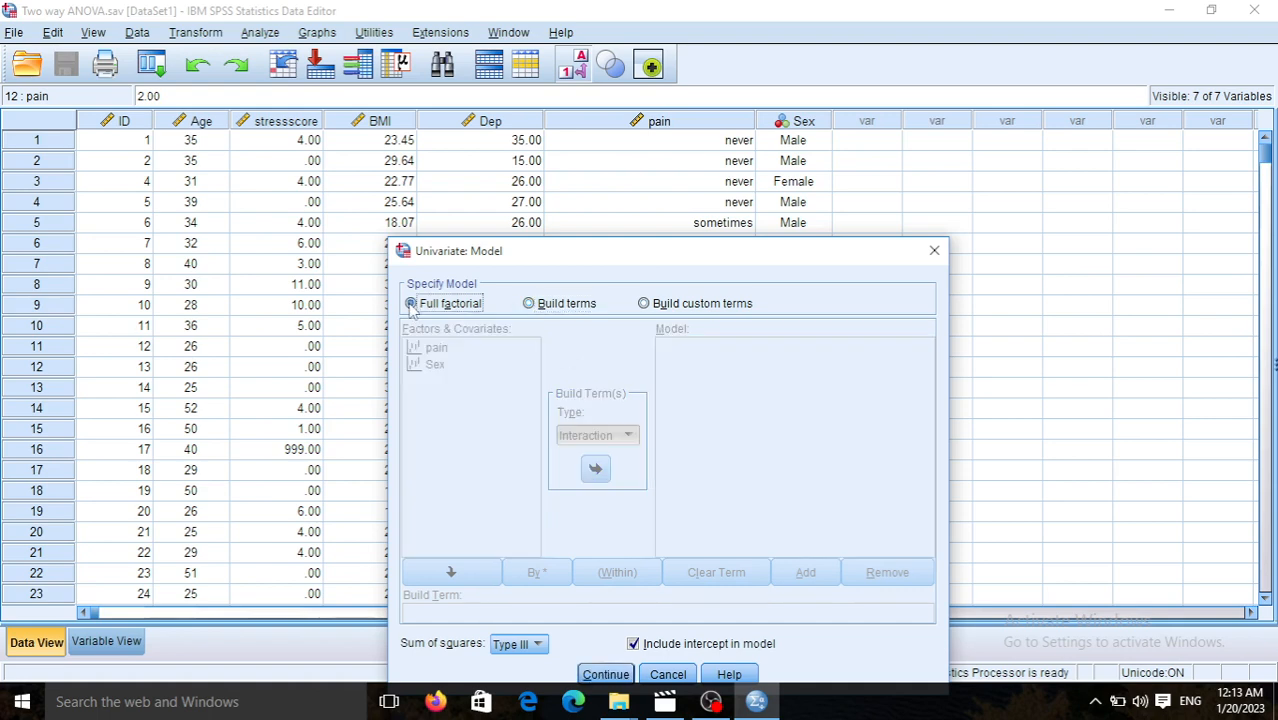
{"action": "left_click", "coordinate": [529, 304]}
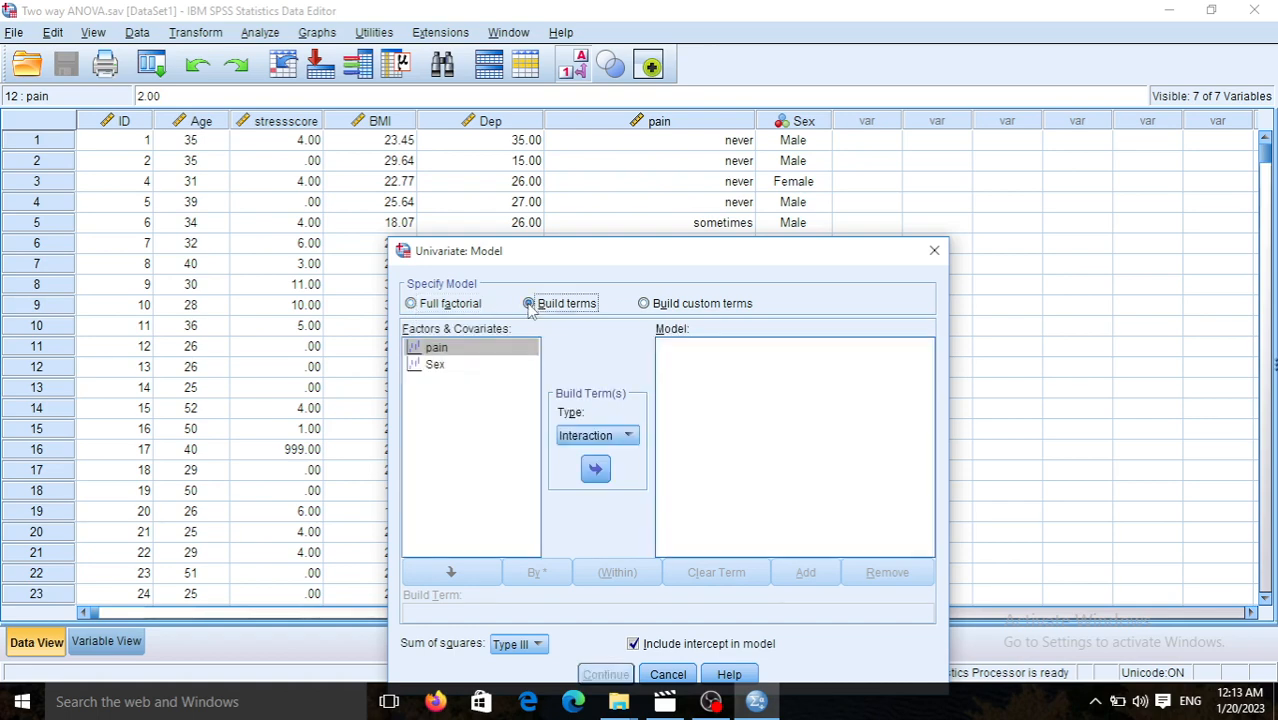
{"action": "left_click", "coordinate": [475, 355]}
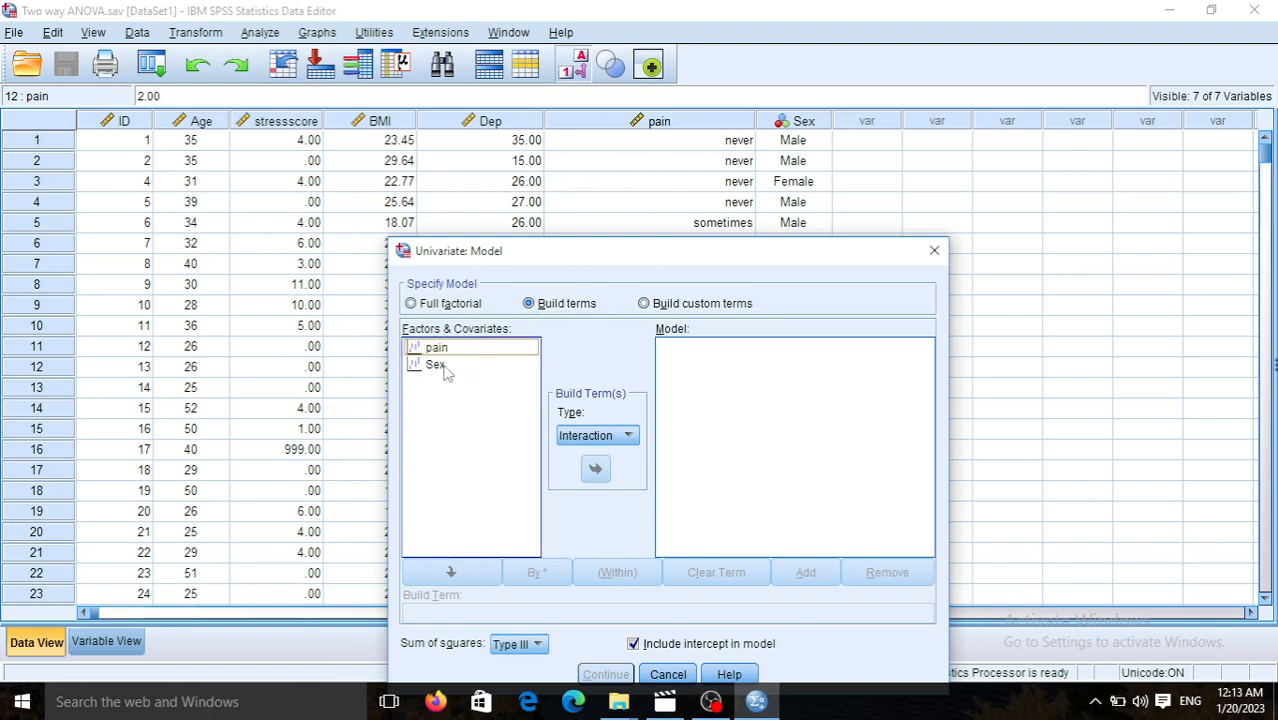
{"action": "left_click", "coordinate": [445, 368]}
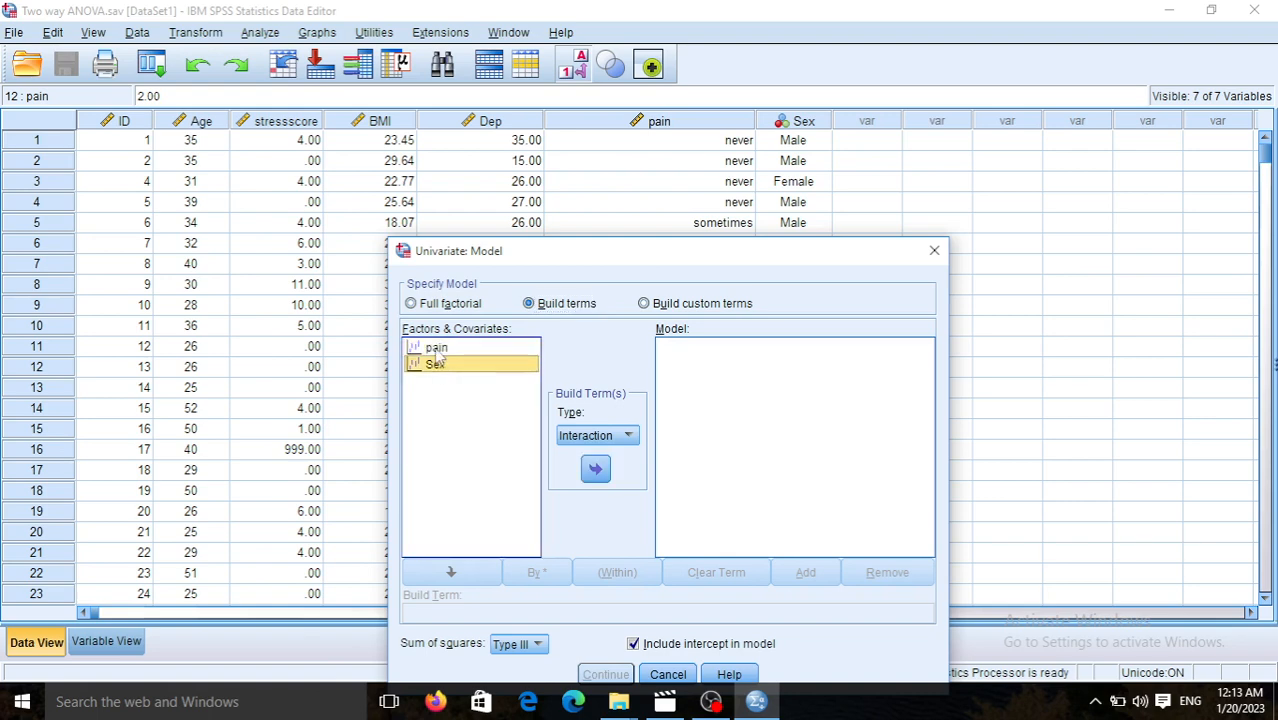
{"action": "left_click", "coordinate": [437, 350], "text": "ctrl"}
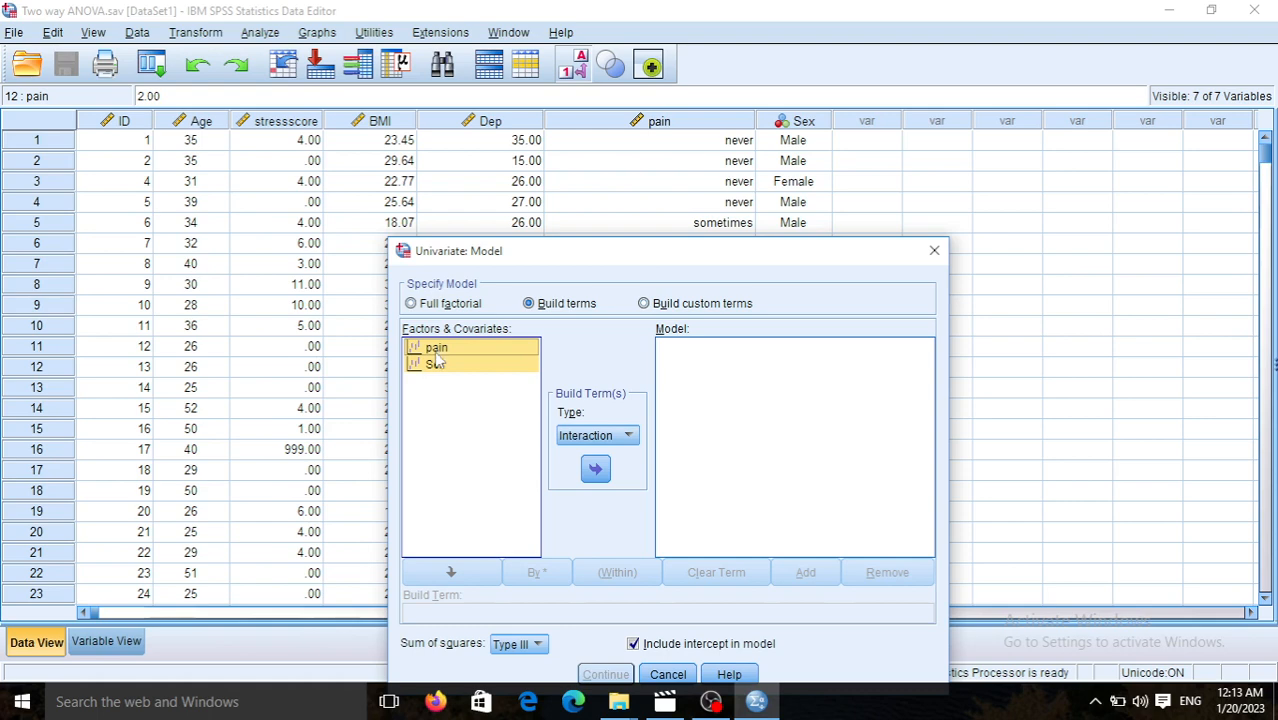
{"action": "left_click", "coordinate": [596, 472]}
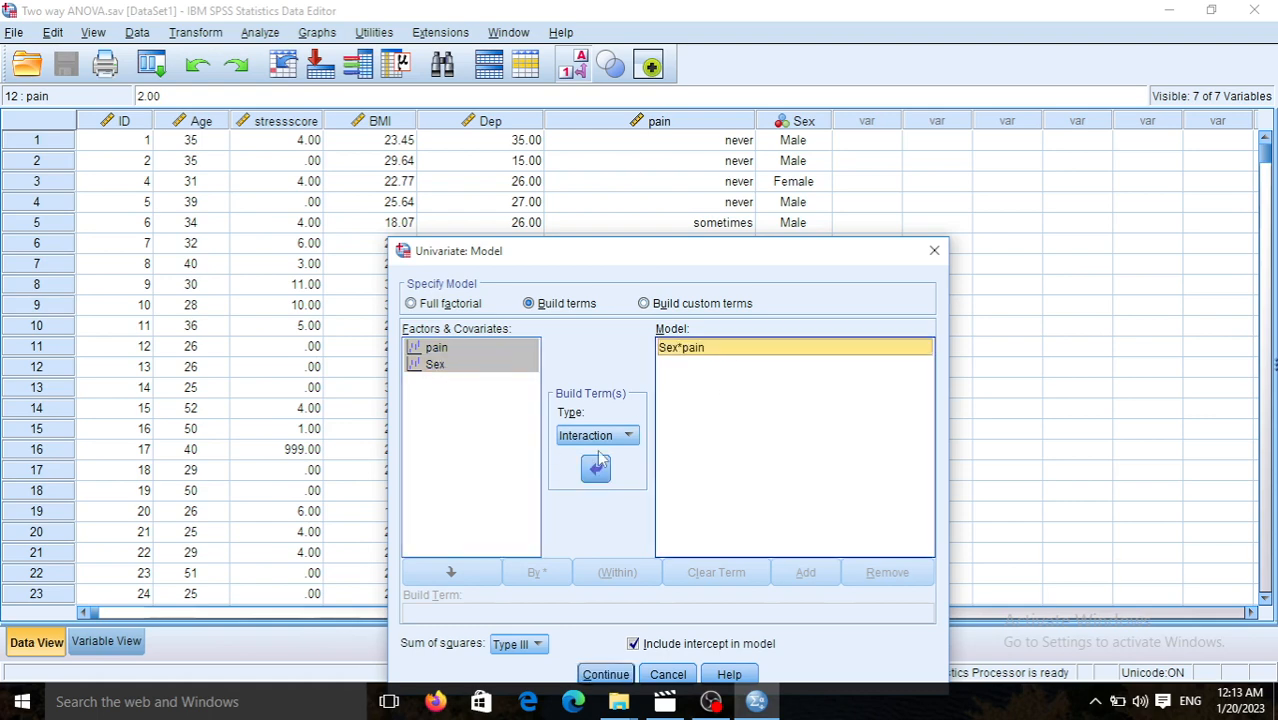
{"action": "left_click", "coordinate": [628, 436]}
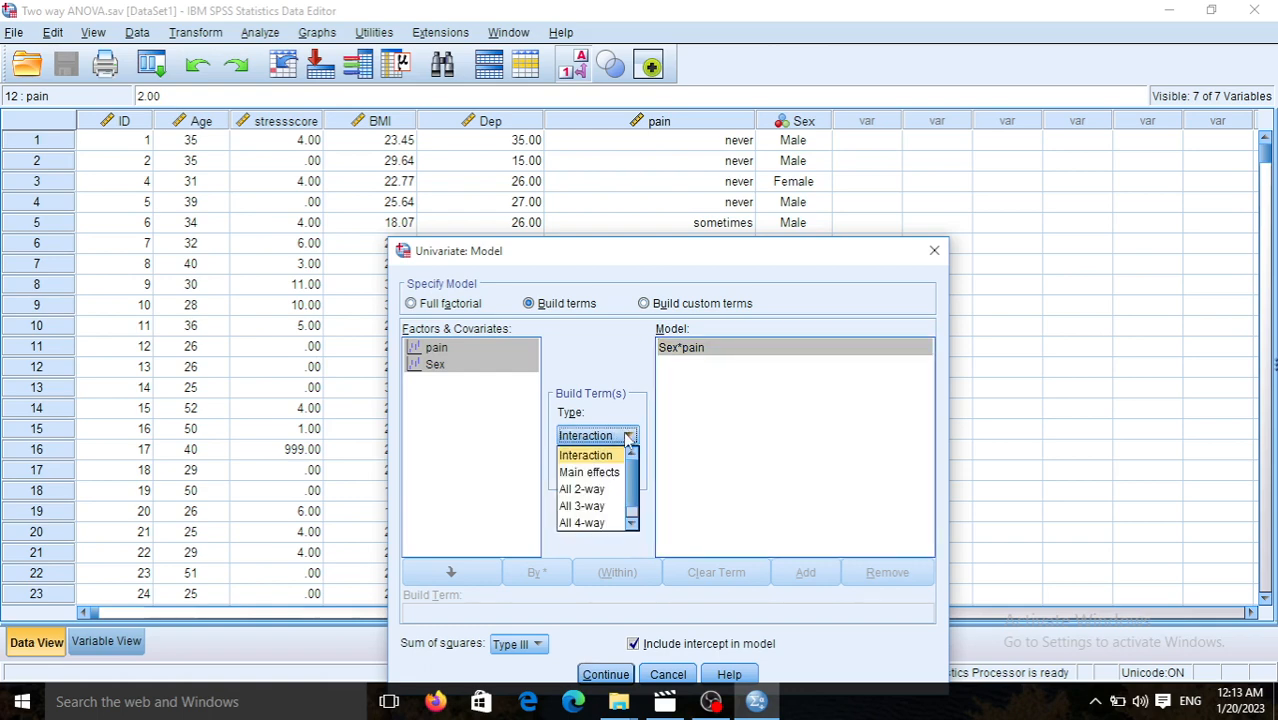
{"action": "left_click", "coordinate": [607, 458]}
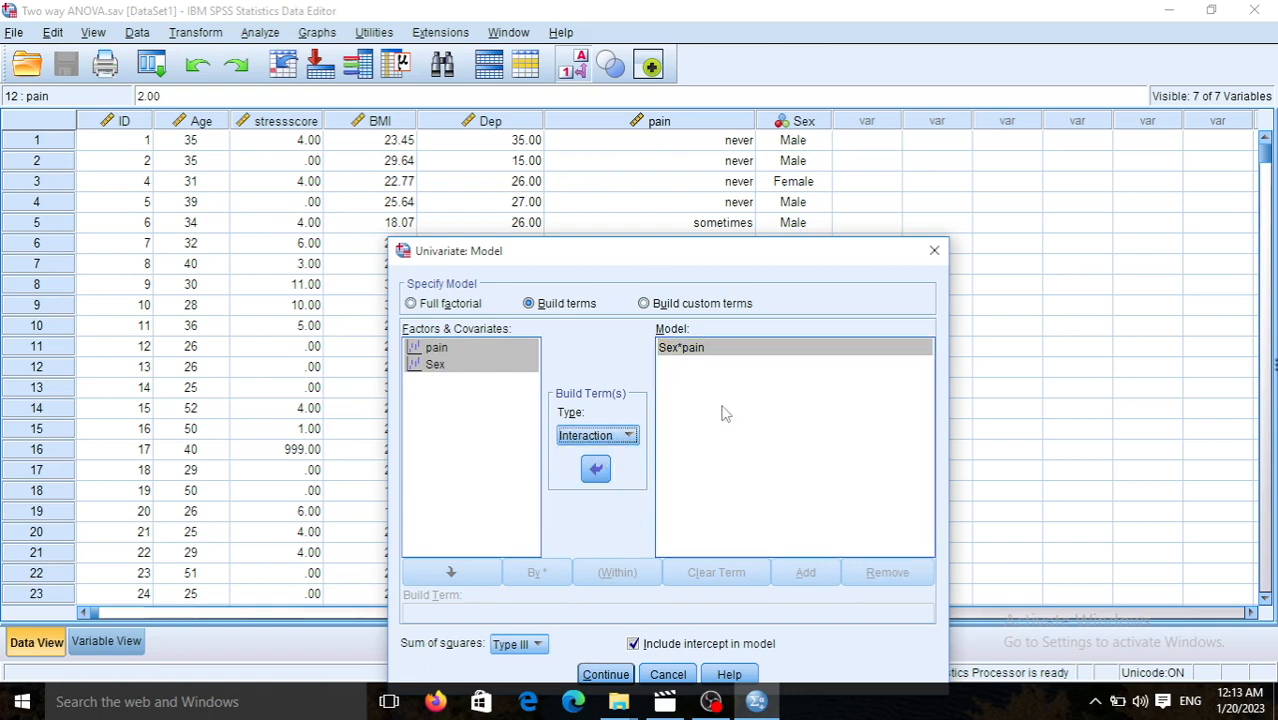
Add pain and Sex as separate terms to the model and accept the model specification
{"action": "left_click", "coordinate": [438, 365]}
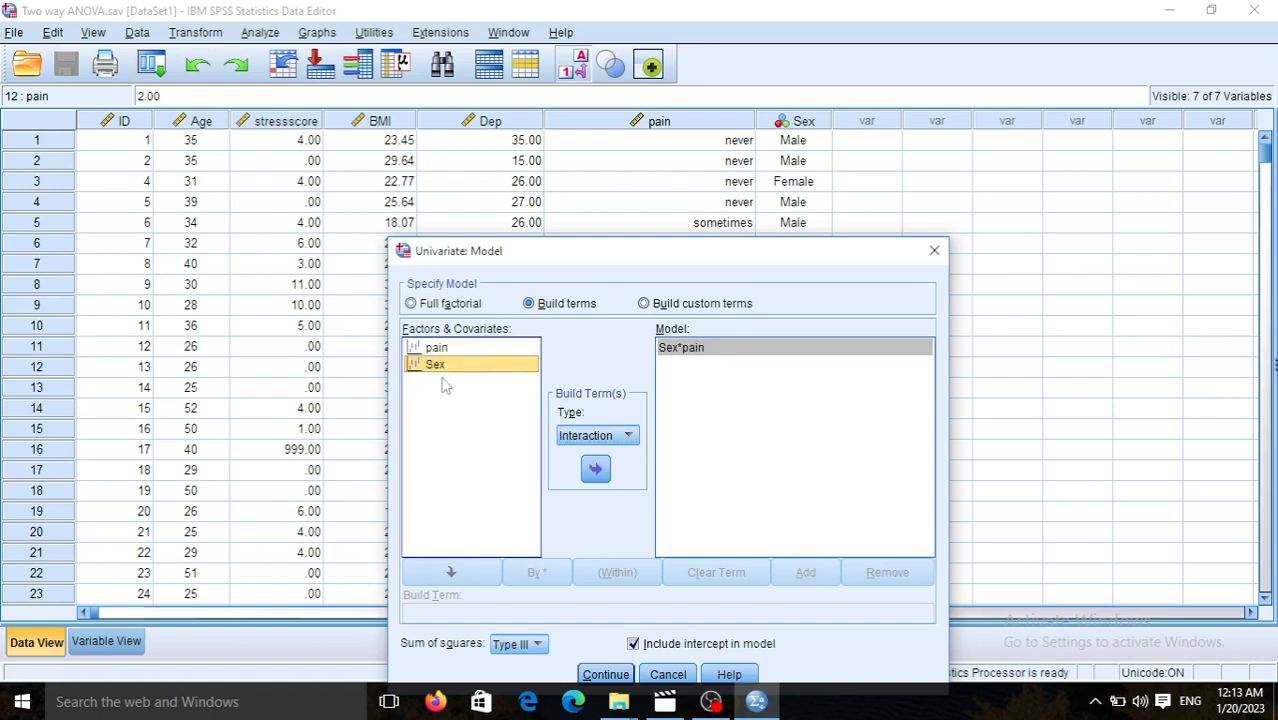
{"action": "left_click", "coordinate": [436, 350]}
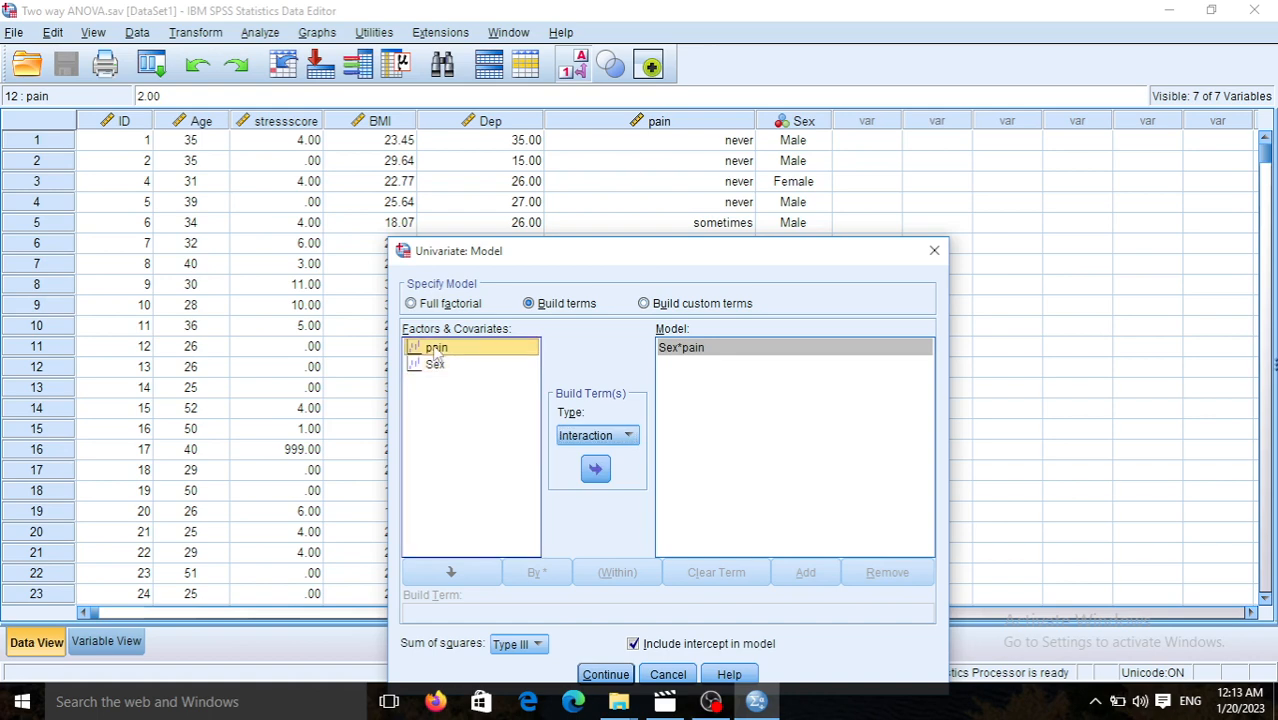
{"action": "left_click", "coordinate": [596, 470]}
{"action": "left_click", "coordinate": [436, 365]}
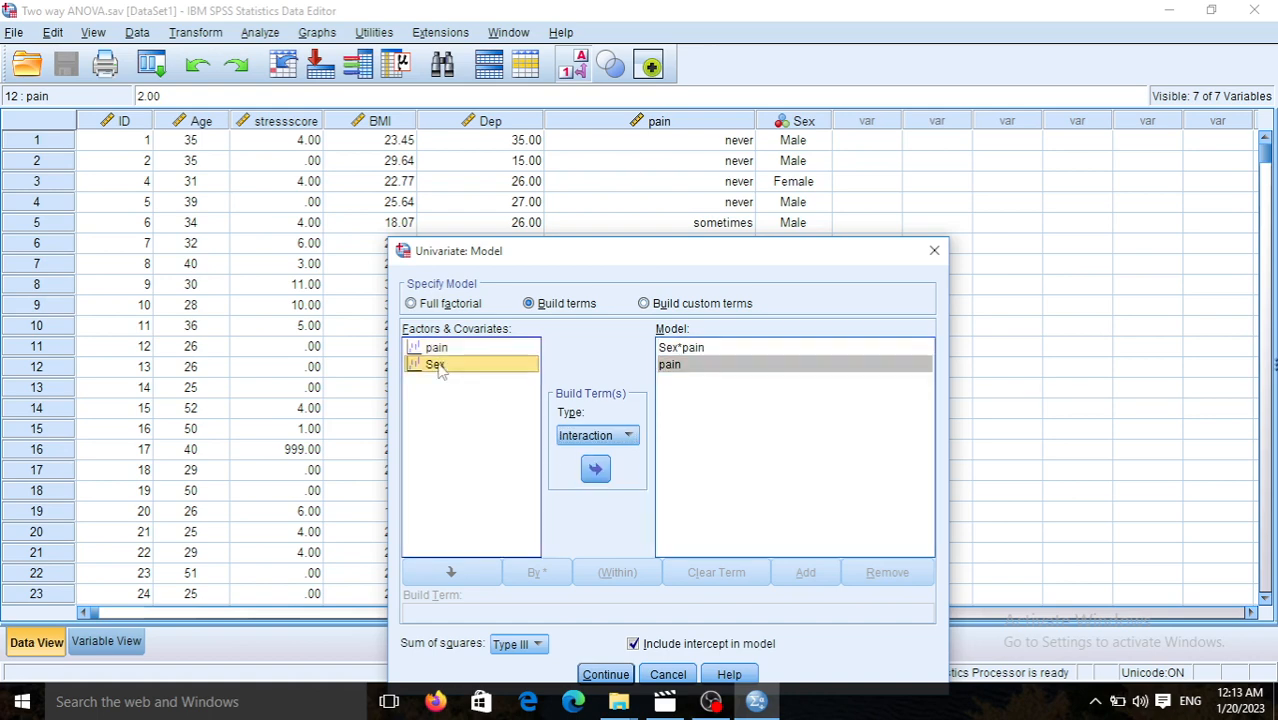
{"action": "left_click", "coordinate": [596, 470]}
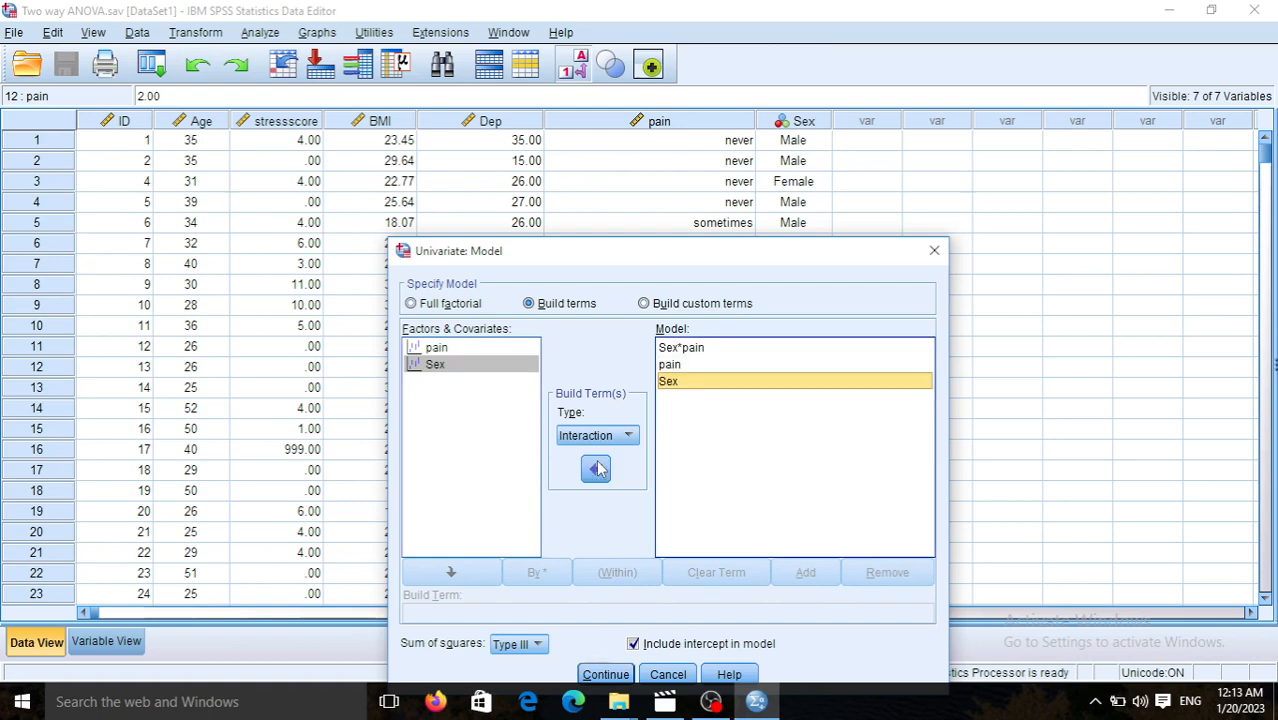
{"action": "left_click", "coordinate": [605, 674]}
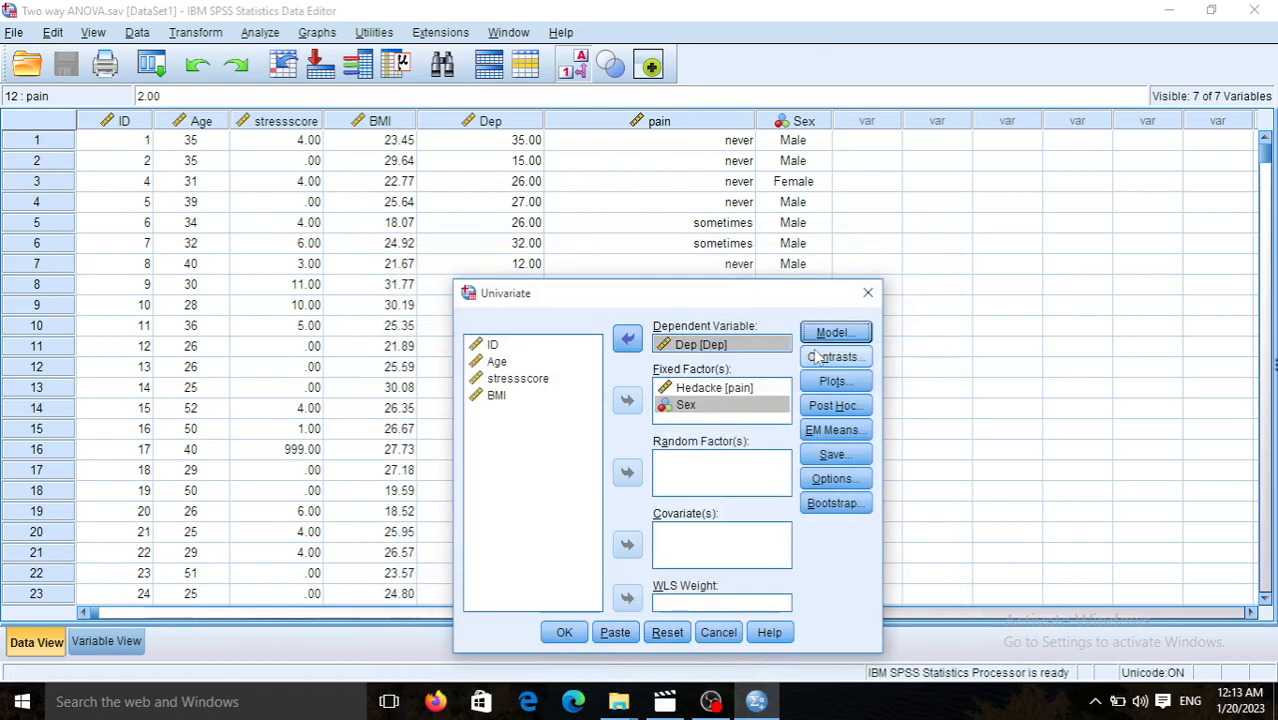
Request post hoc tests for pain and Sex, keeping the Bonferroni test, and accept the settings
{"action": "left_click", "coordinate": [820, 408]}
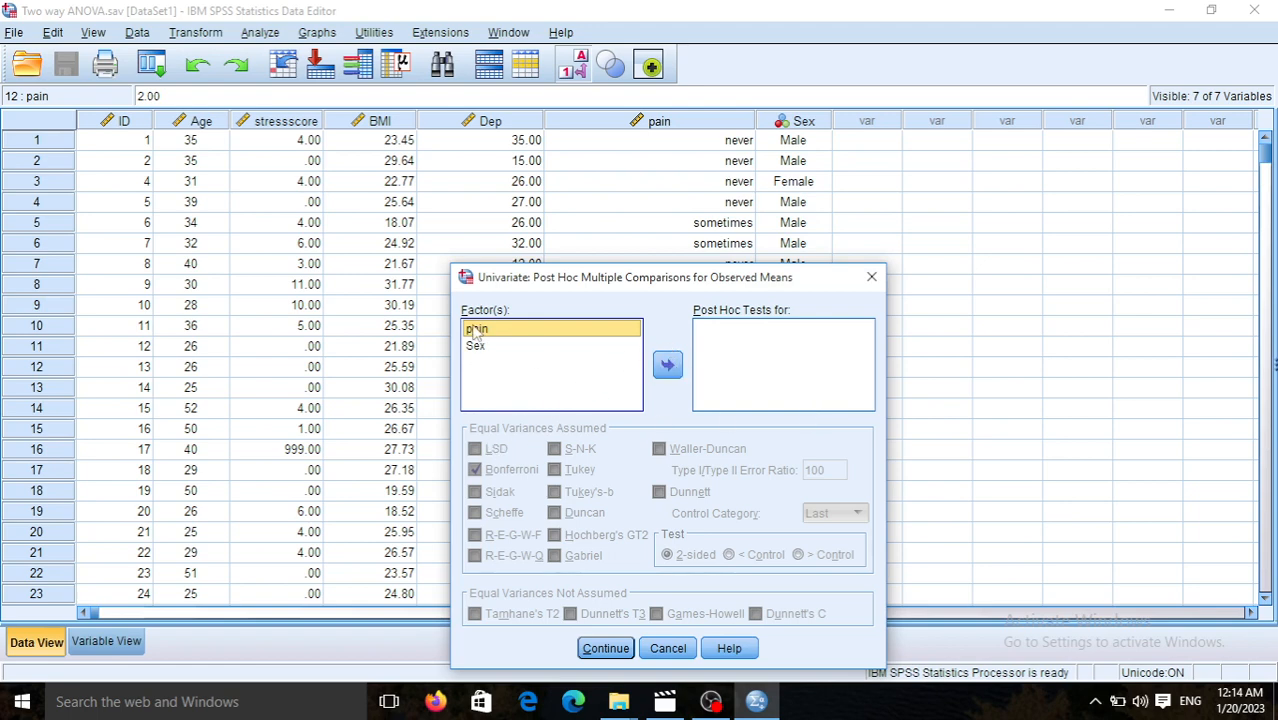
{"action": "left_click", "coordinate": [670, 368]}
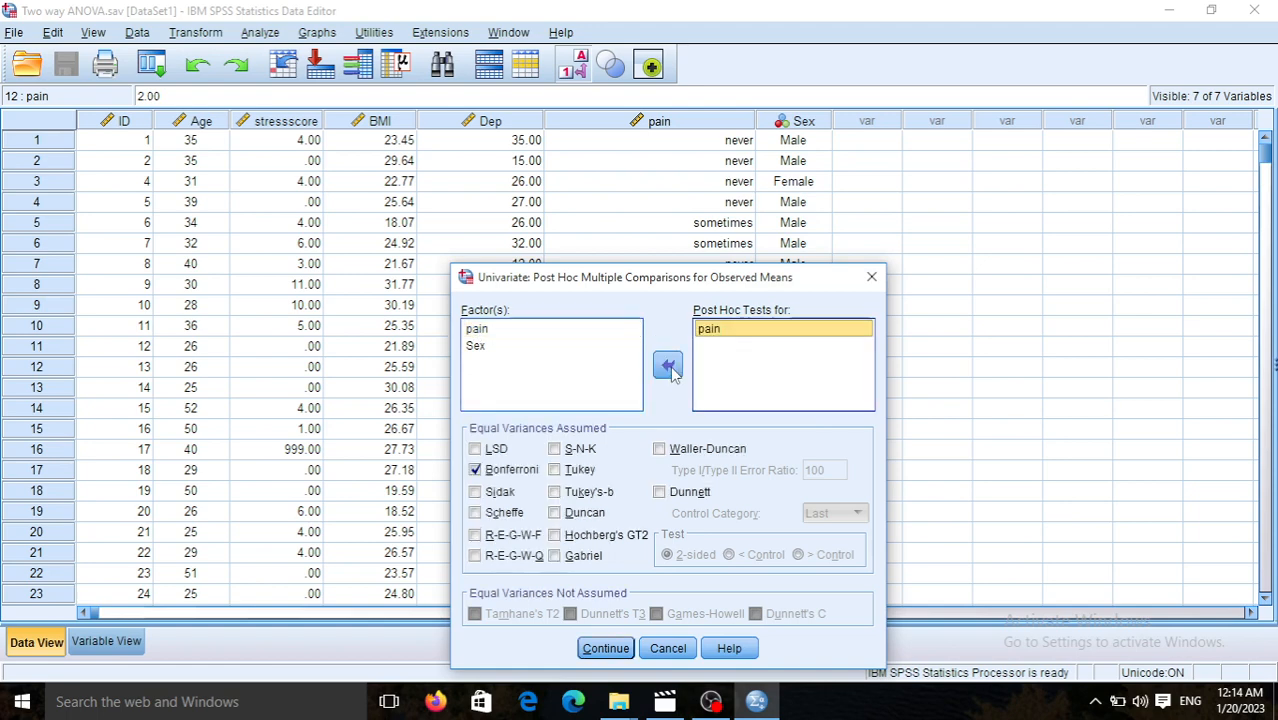
{"action": "left_click", "coordinate": [480, 346]}
{"action": "left_click", "coordinate": [669, 367]}
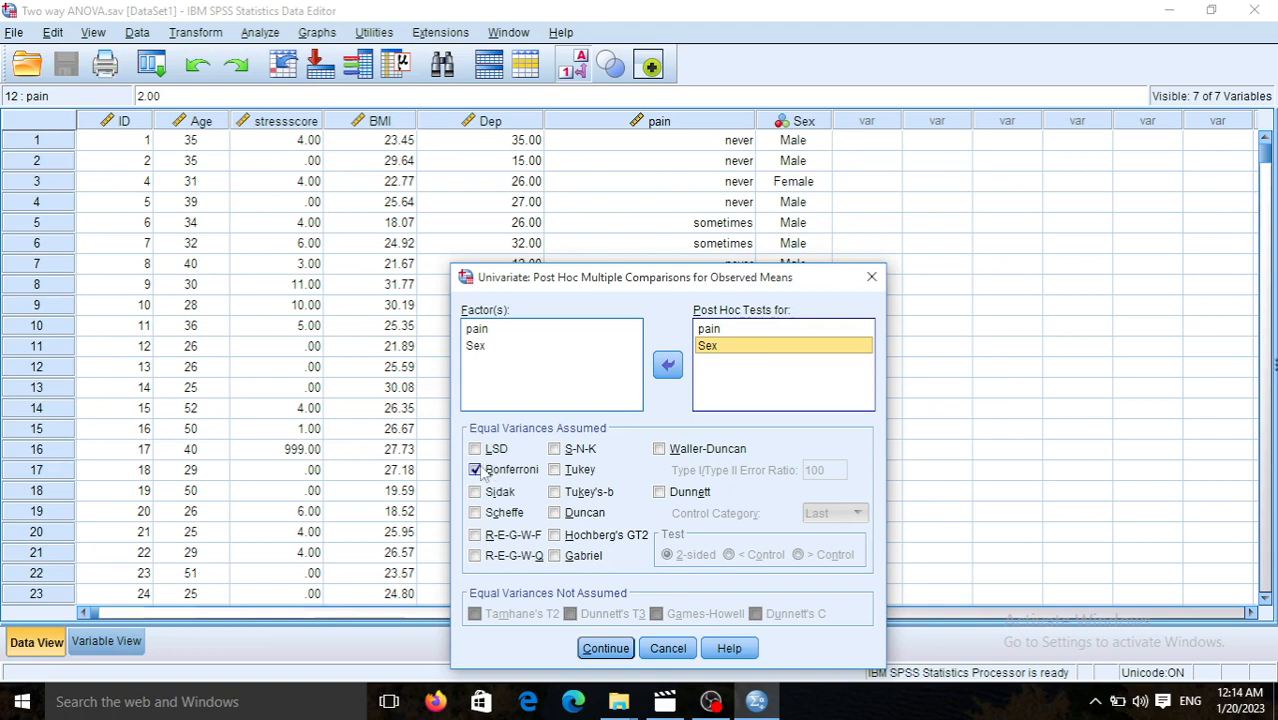
{"action": "left_click", "coordinate": [604, 650]}
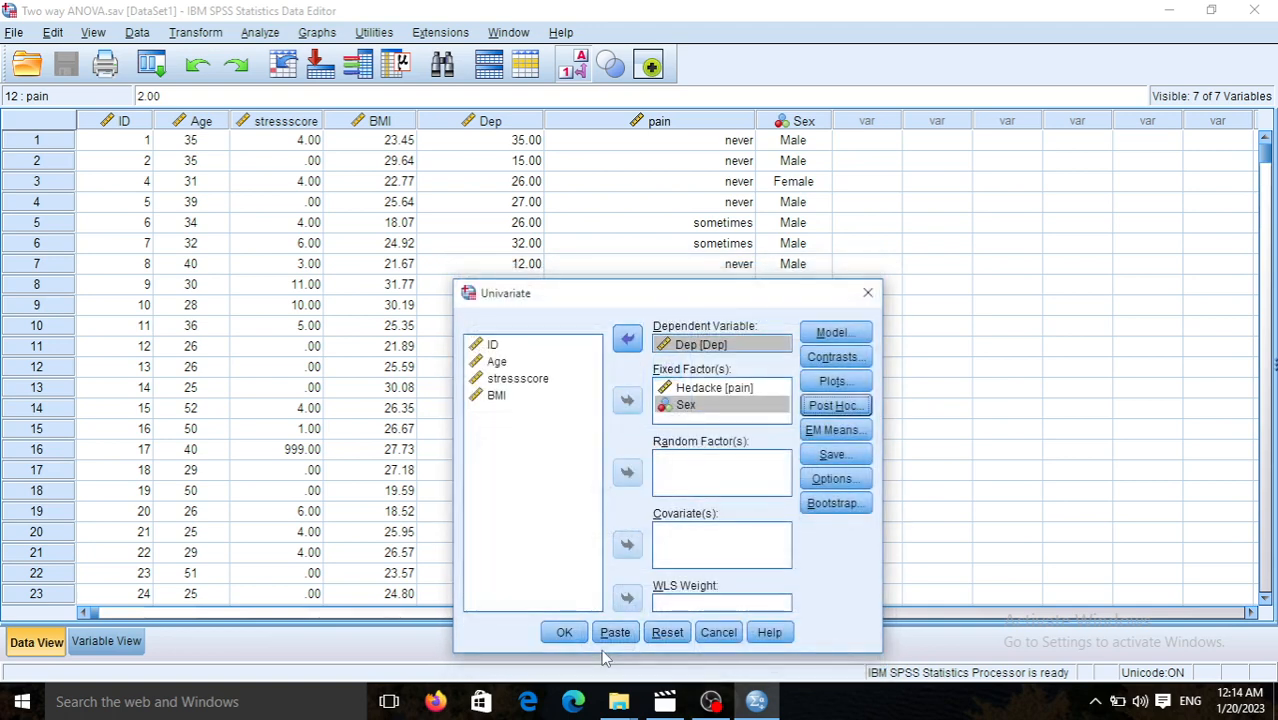
Keep homogeneity tests enabled in the display options and run the univariate analysis
{"action": "left_click", "coordinate": [834, 479]}
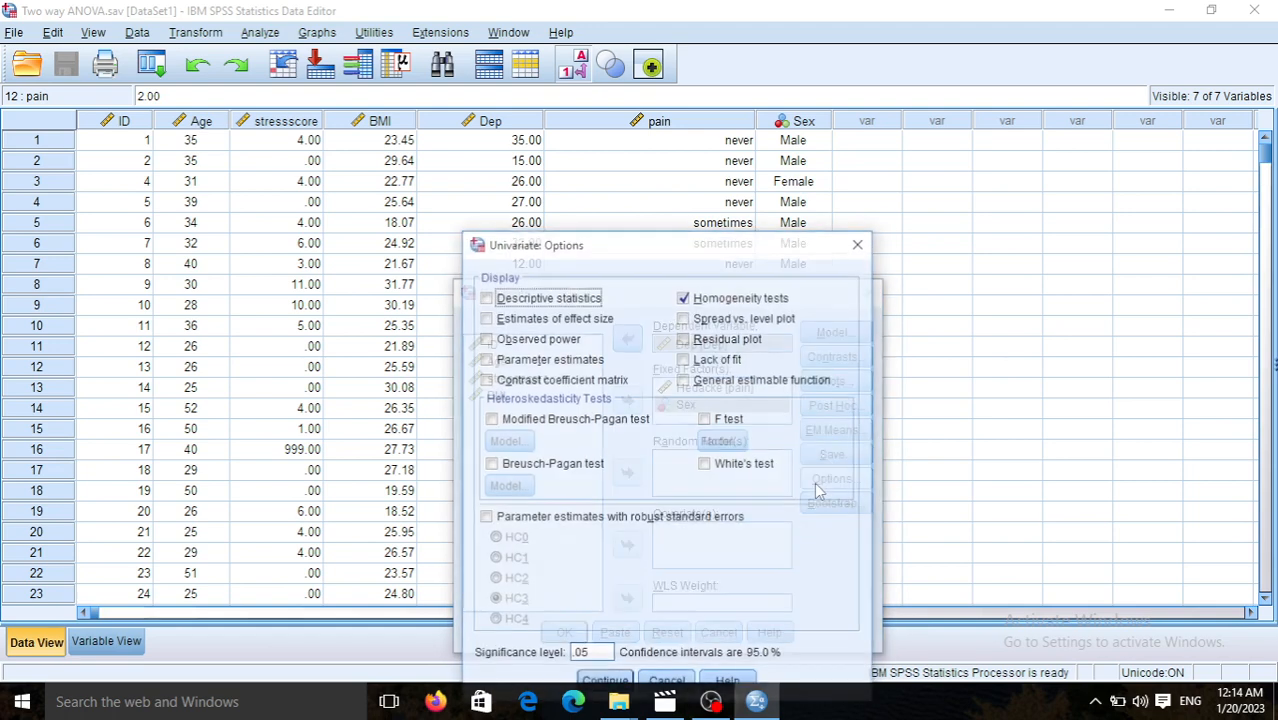
{"action": "left_click", "coordinate": [684, 298]}
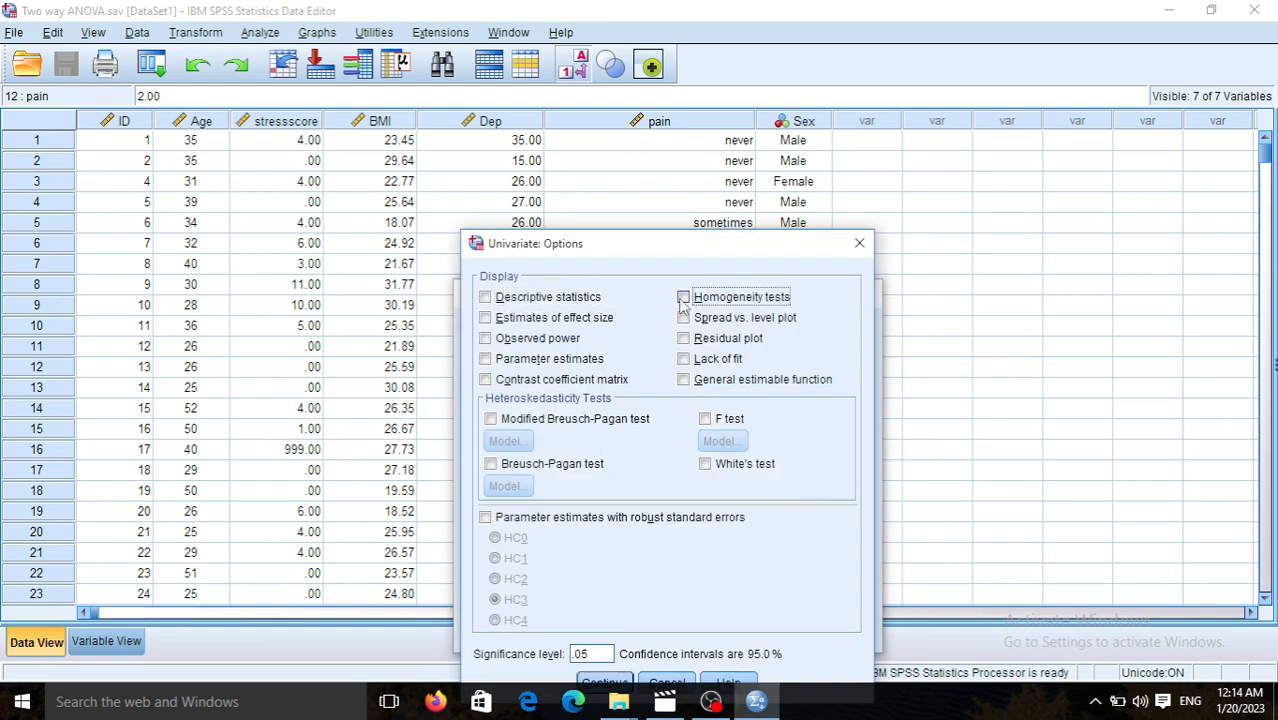
{"action": "left_click", "coordinate": [684, 298]}
{"action": "left_click", "coordinate": [604, 682]}
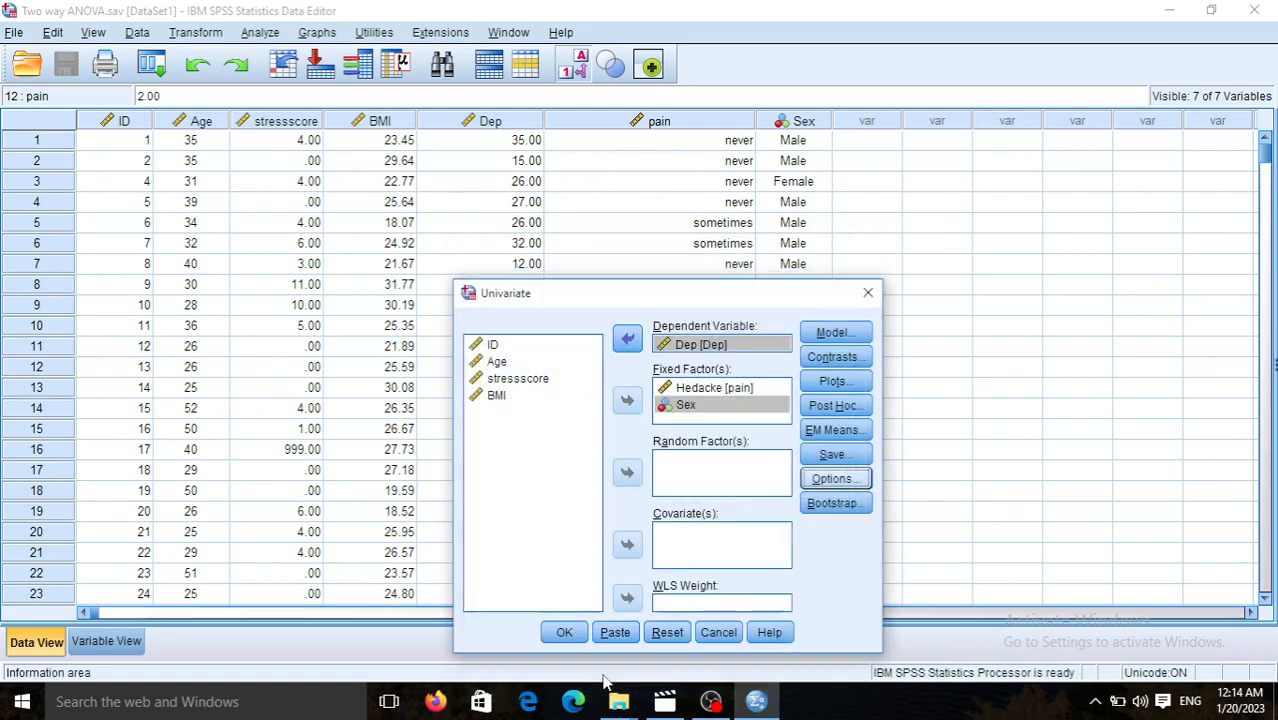
{"action": "left_click", "coordinate": [564, 633]}
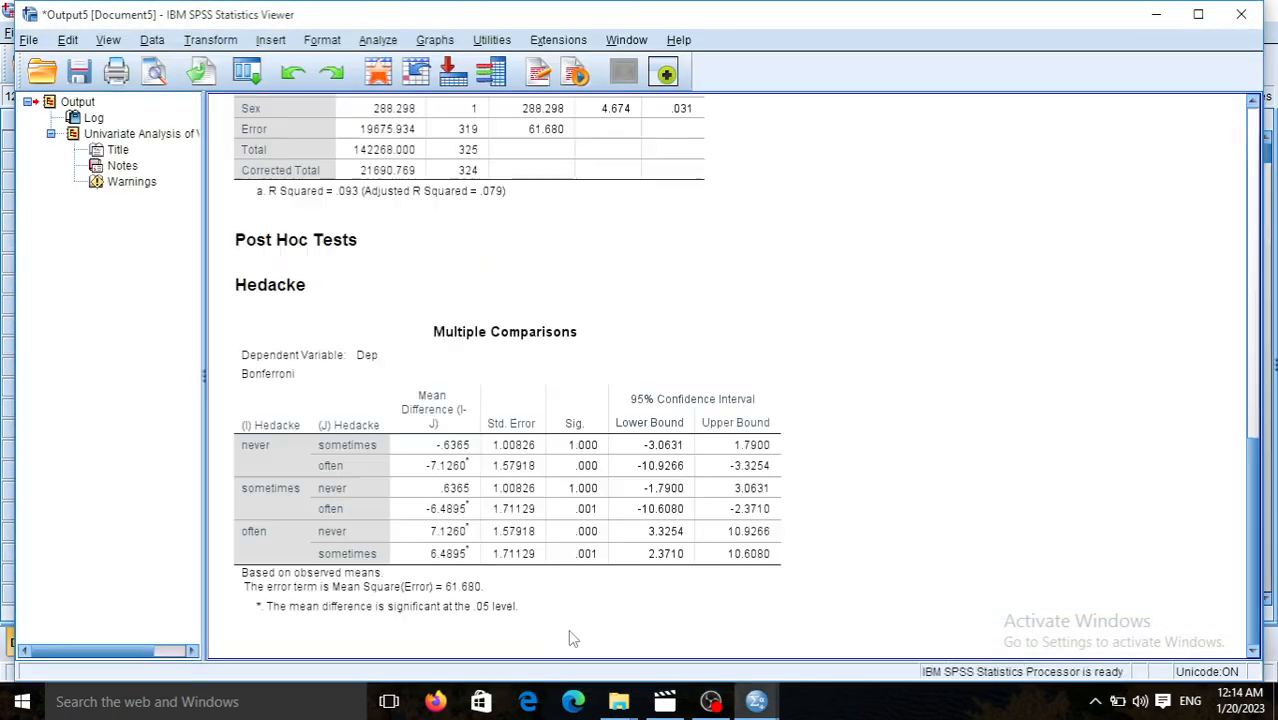
Examine Levene's test of equality of error variances and the between-subjects effects, including the pain*Sex interaction
{"action": "left_click_drag", "start_coordinate": [1254, 485], "coordinate": [1258, 230]}
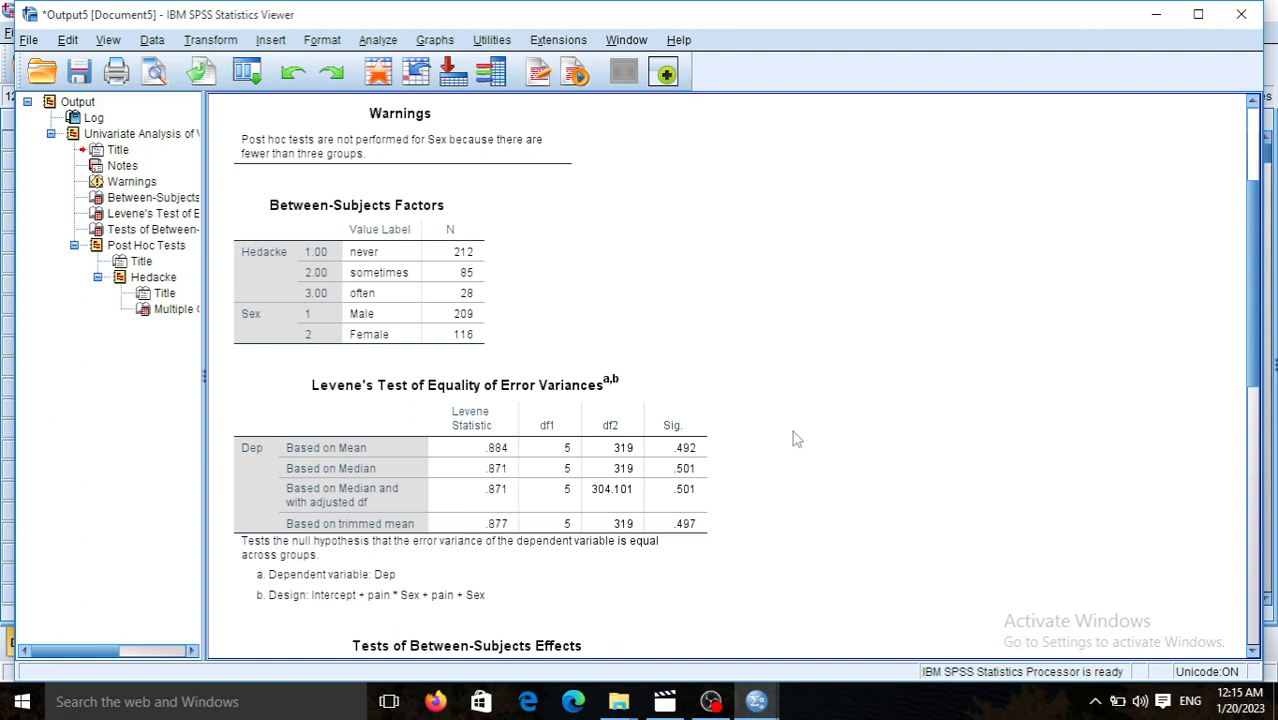
{"action": "left_click", "coordinate": [685, 452]}
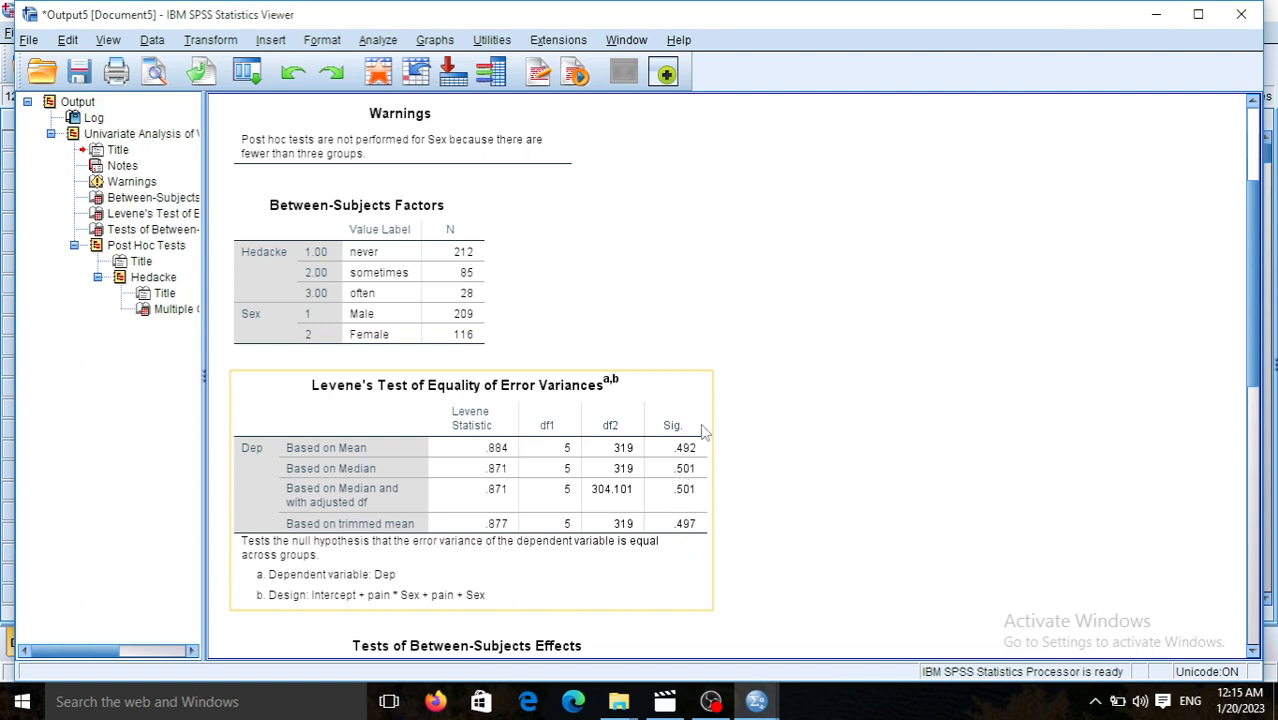
{"action": "left_click", "coordinate": [755, 447]}
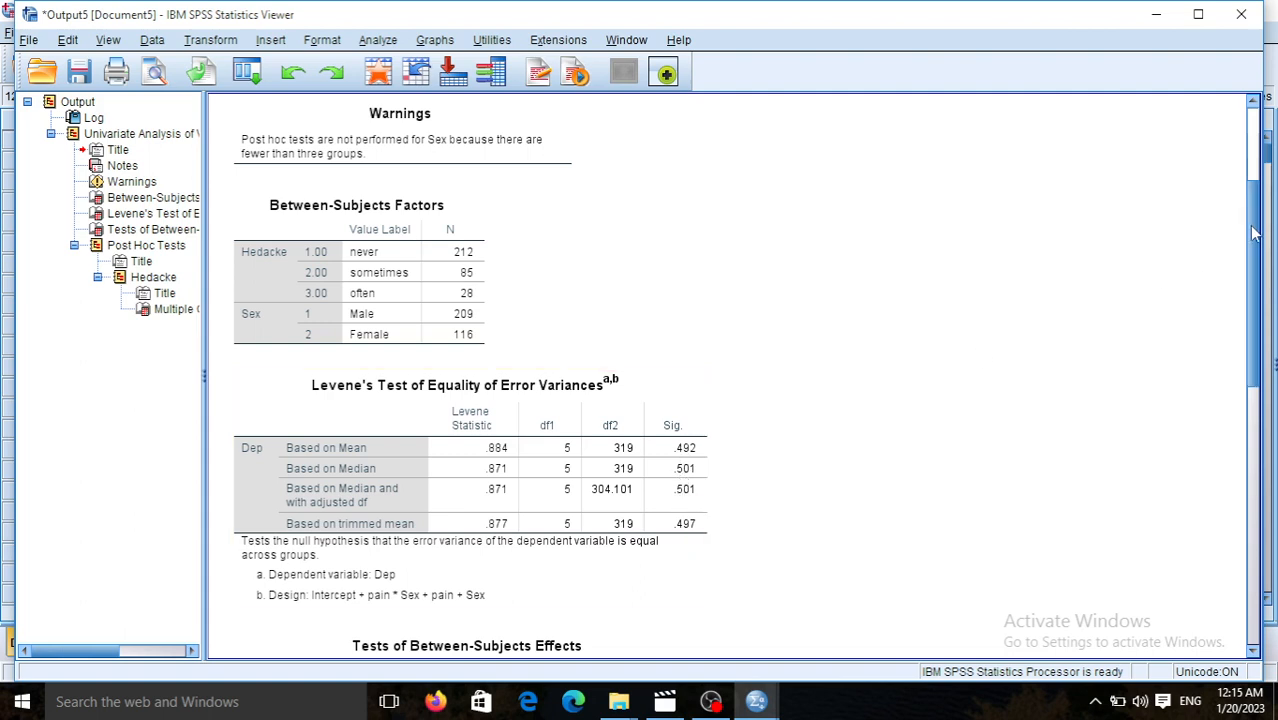
{"action": "scroll", "coordinate": [1254, 240], "scroll_direction": "down", "scroll_amount": 2}
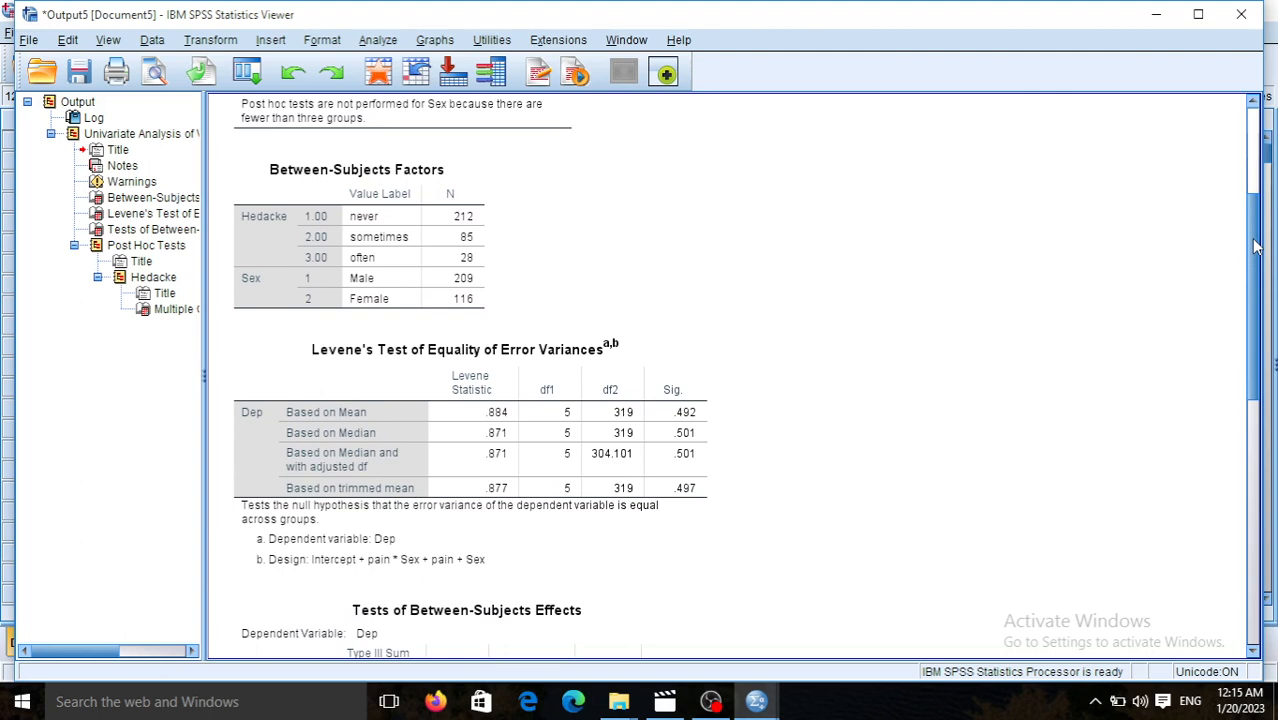
{"action": "left_click_drag", "start_coordinate": [1256, 246], "coordinate": [1250, 342]}
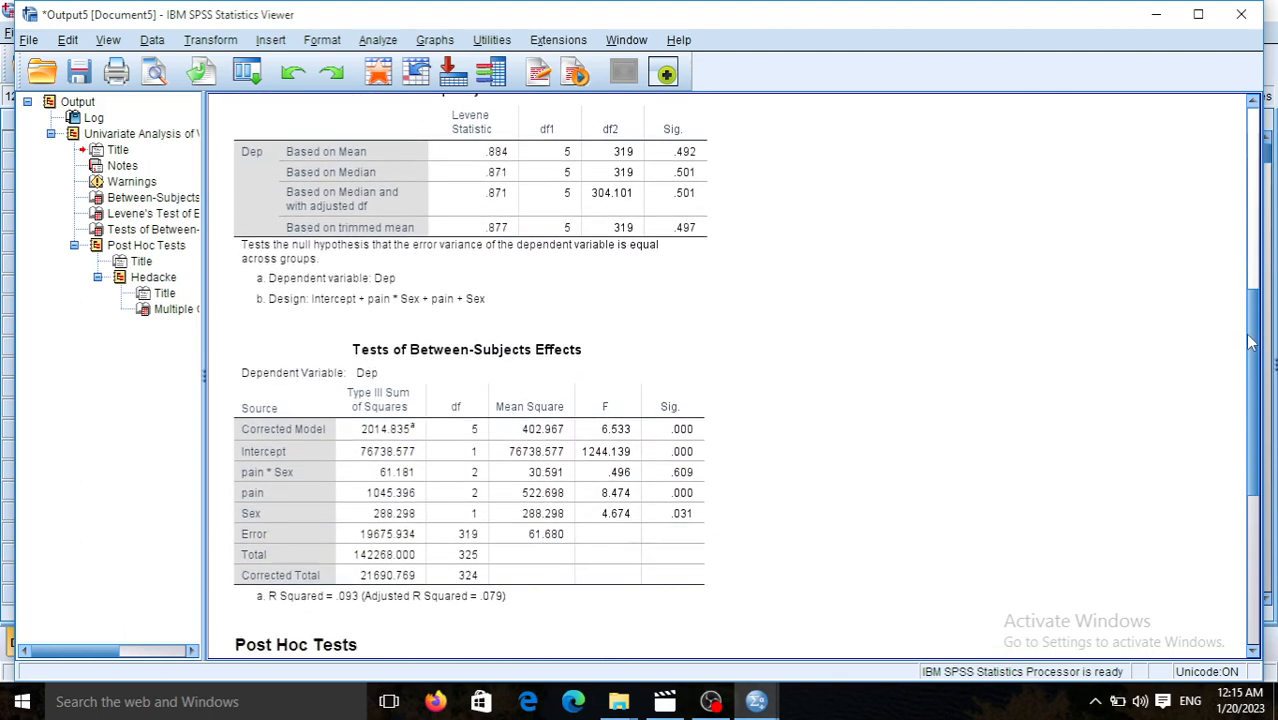
{"action": "left_click", "coordinate": [392, 498]}
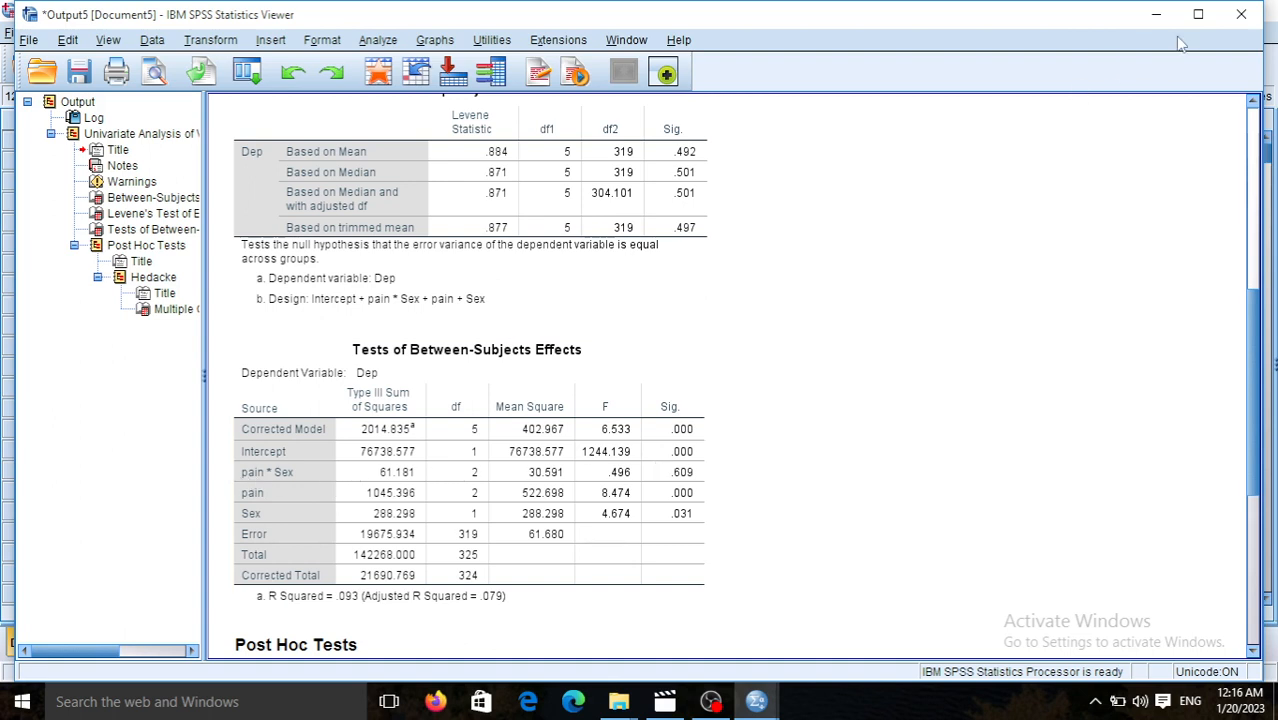
Close the output without saving it and reopen the Univariate general linear model setup
{"action": "left_click", "coordinate": [1245, 14]}
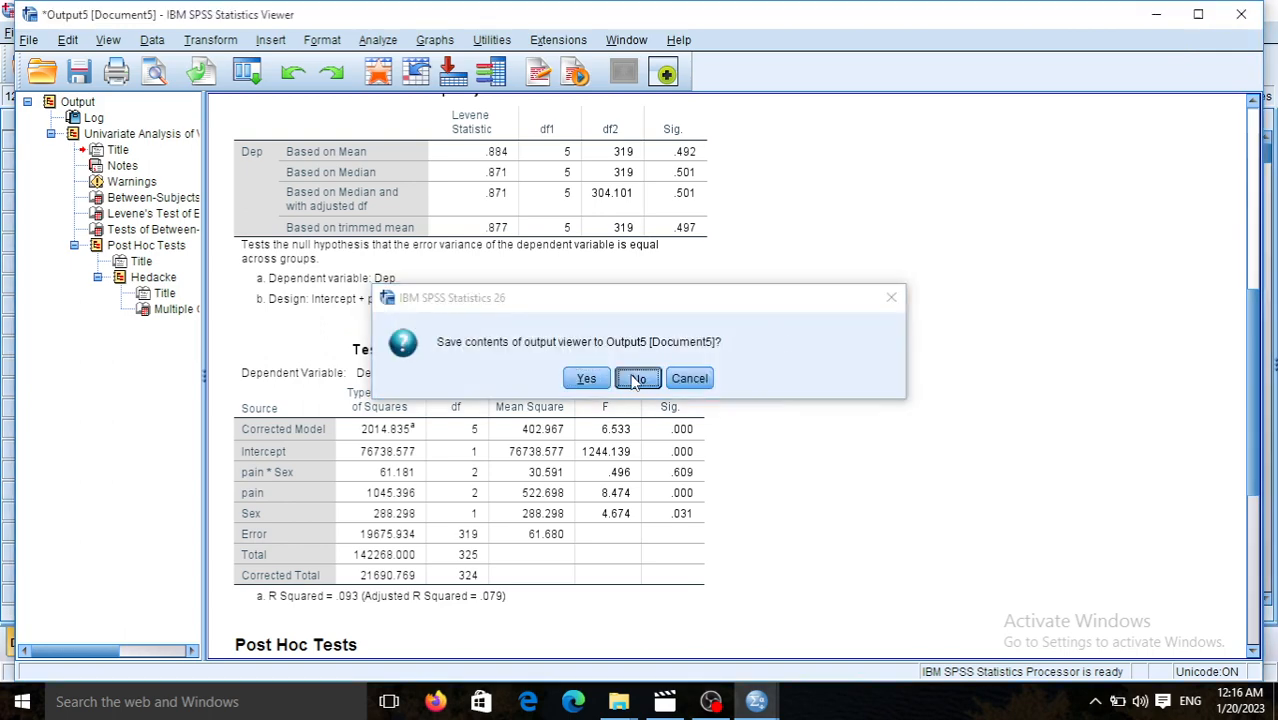
{"action": "left_click", "coordinate": [636, 380]}
{"action": "left_click", "coordinate": [259, 33]}
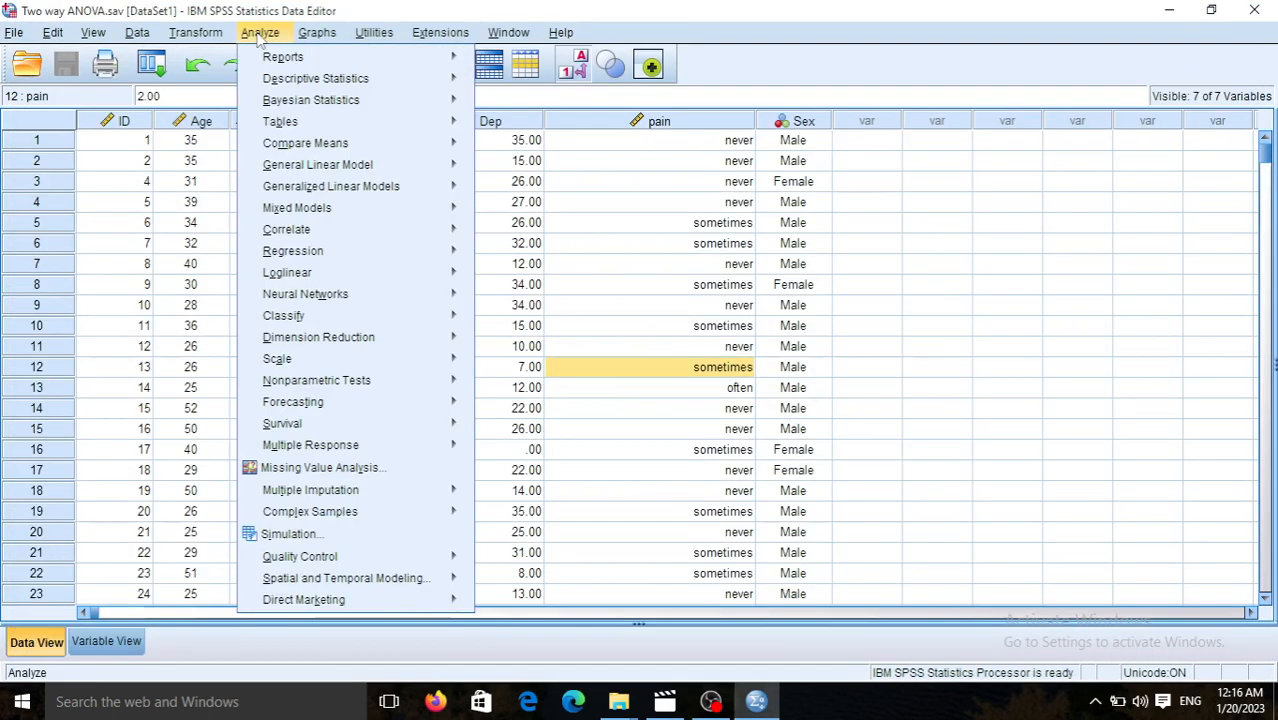
{"action": "mouse_move", "coordinate": [270, 168]}
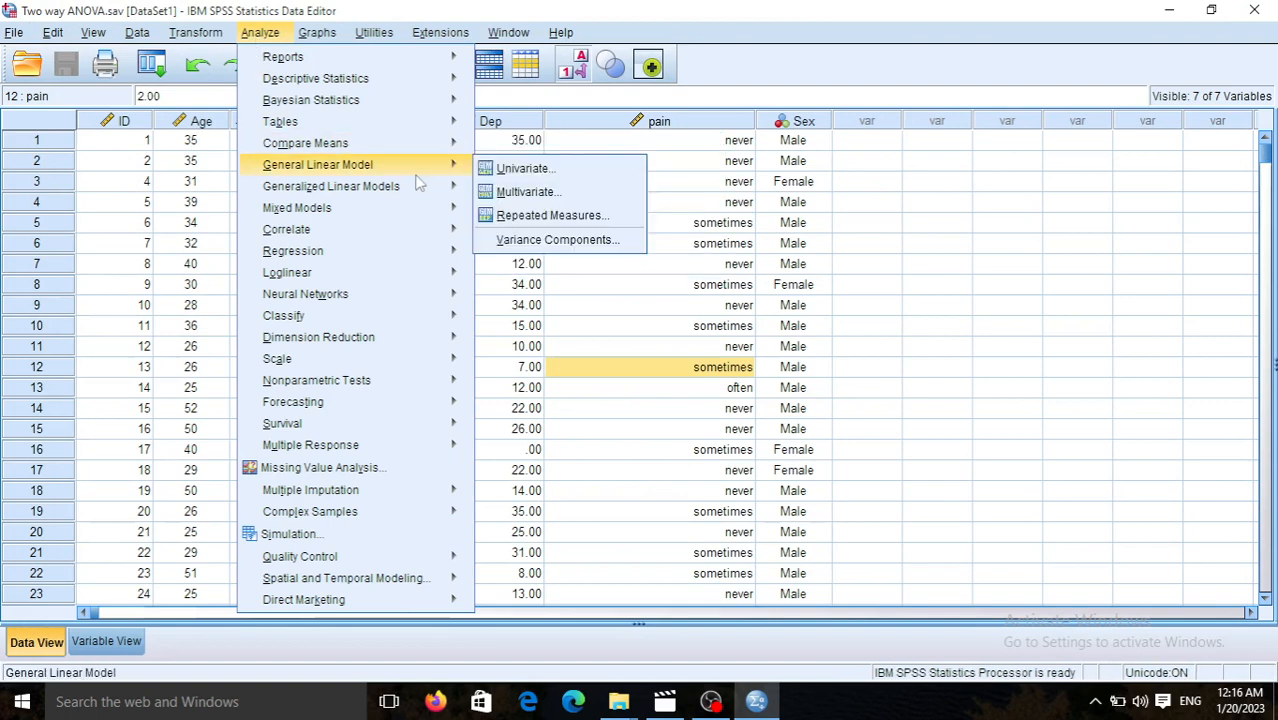
{"action": "left_click", "coordinate": [519, 179]}
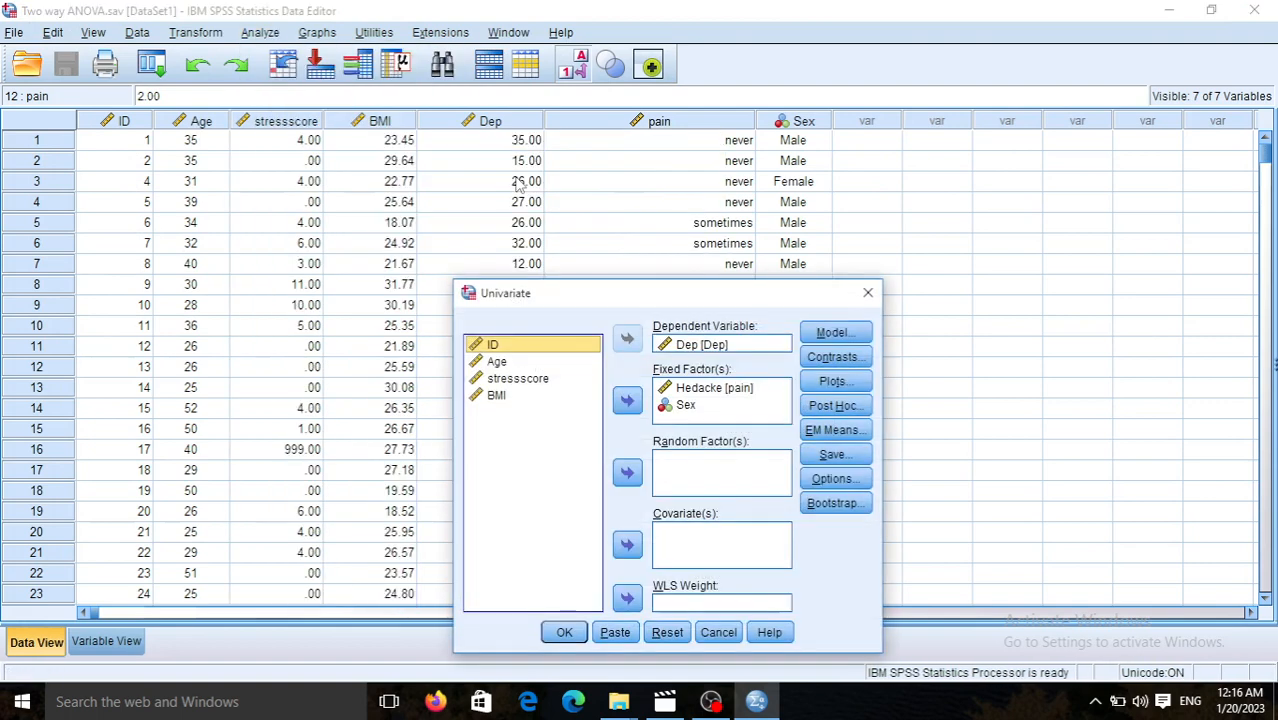
Remove the Sex*pain interaction term from the model, keeping pain and Sex, and rerun the analysis
{"action": "left_click", "coordinate": [830, 333]}
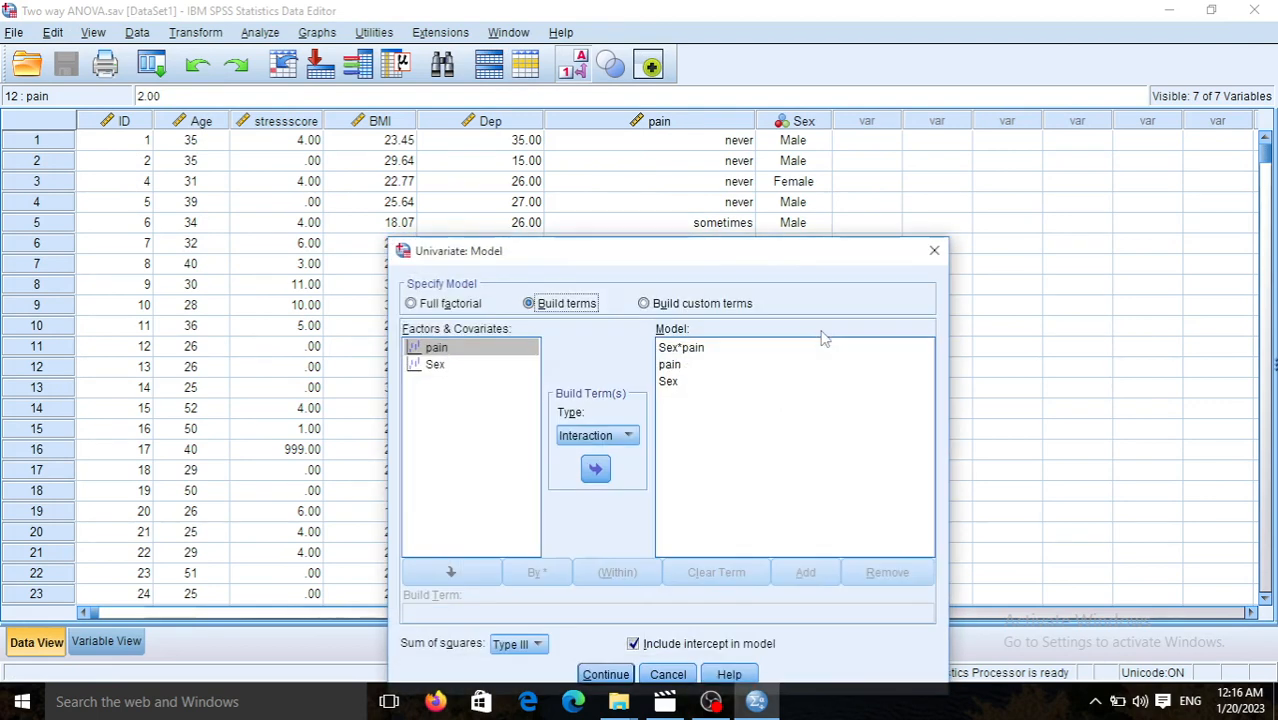
{"action": "left_click", "coordinate": [688, 352]}
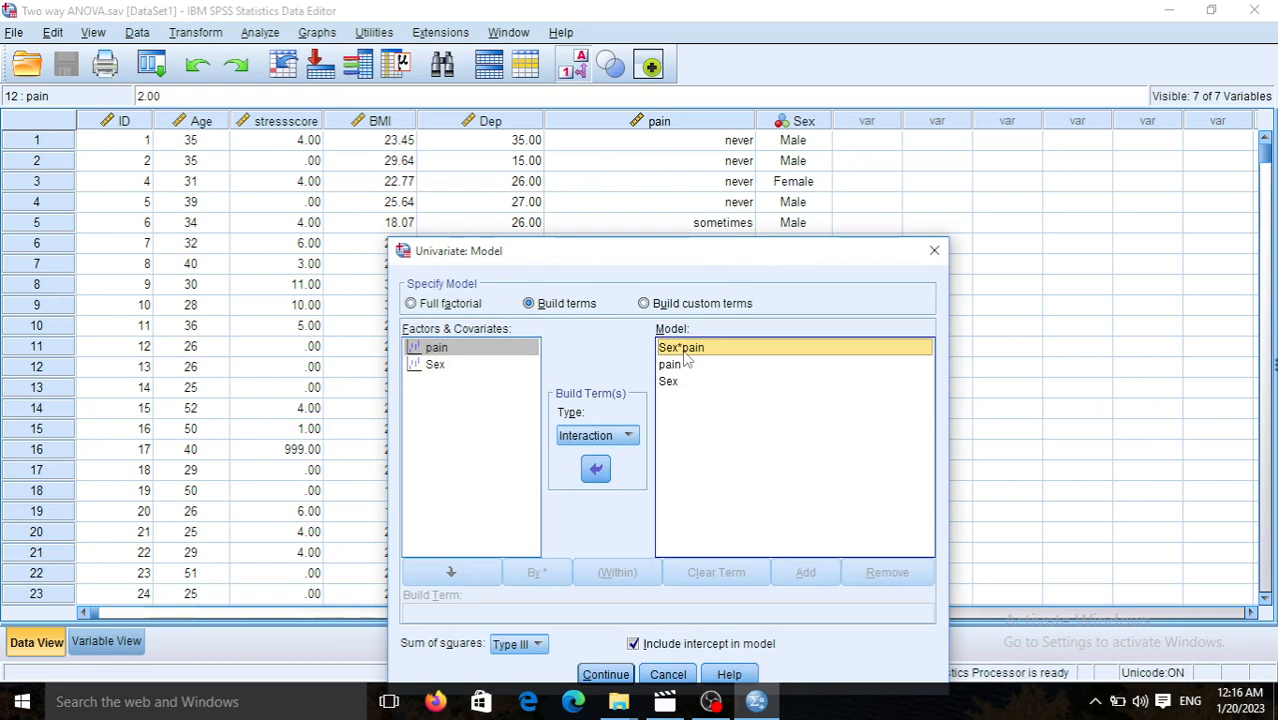
{"action": "left_click", "coordinate": [596, 470]}
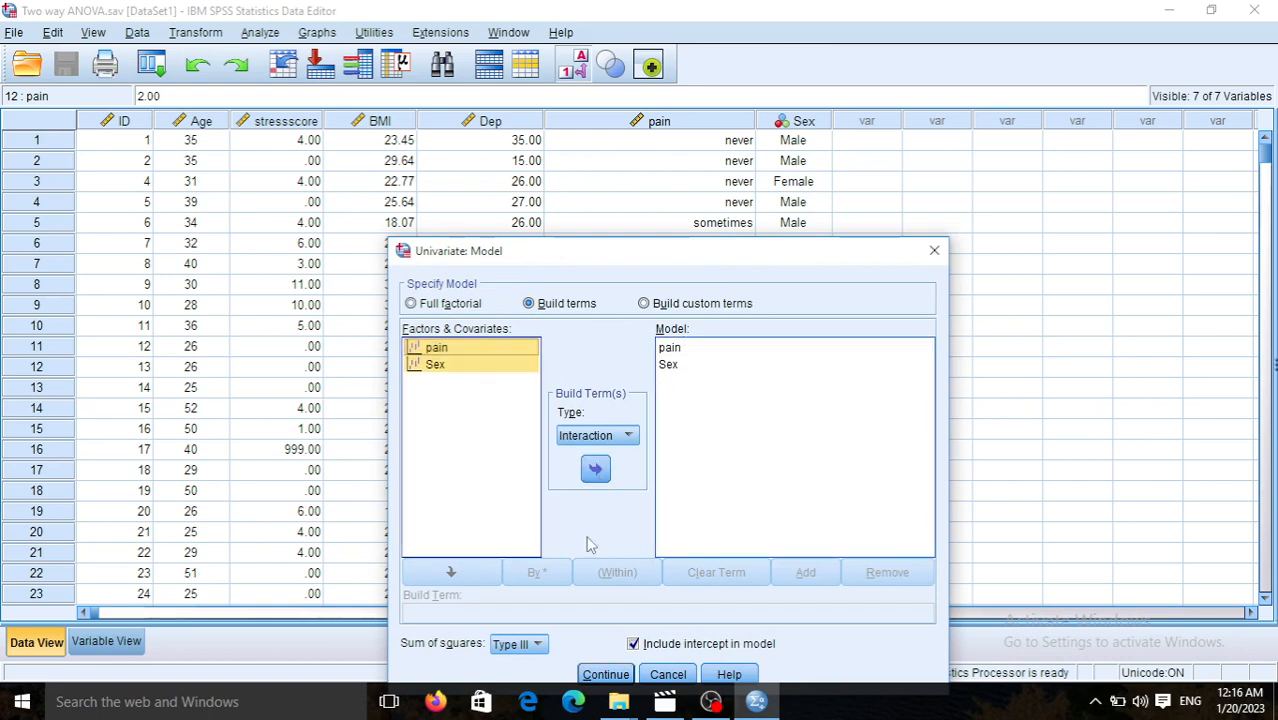
{"action": "left_click", "coordinate": [604, 676]}
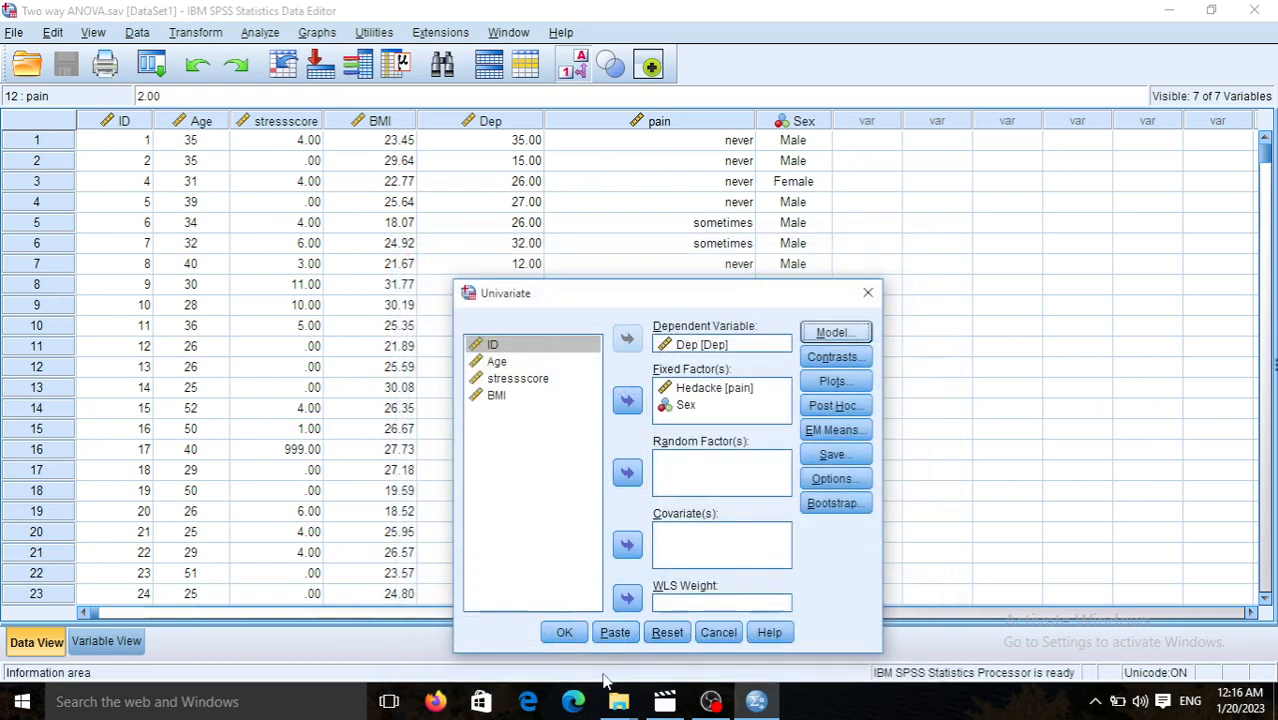
{"action": "left_click", "coordinate": [565, 632]}
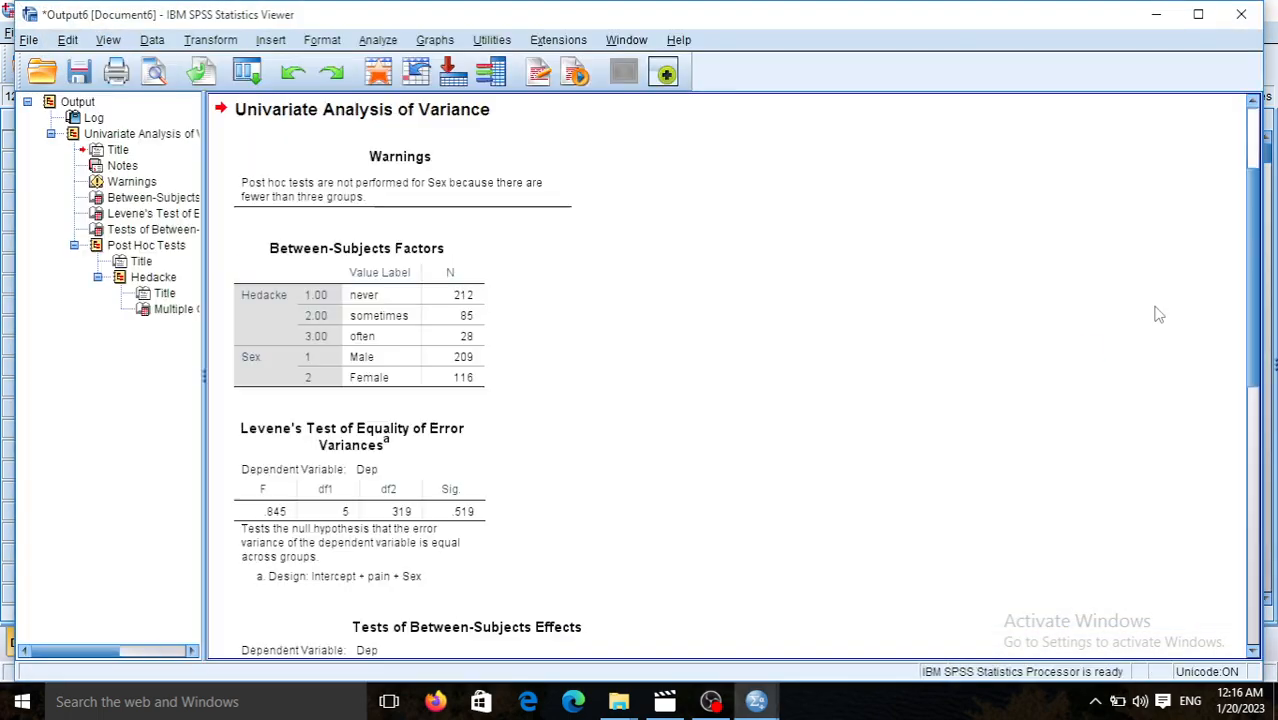
Examine the between-subjects effects of pain and Sex and the Bonferroni multiple comparisons between the Hedacke groups
{"action": "scroll", "coordinate": [1260, 253], "scroll_direction": "down", "scroll_amount": 2}
{"action": "scroll", "coordinate": [1260, 253], "scroll_direction": "down", "scroll_amount": 8}
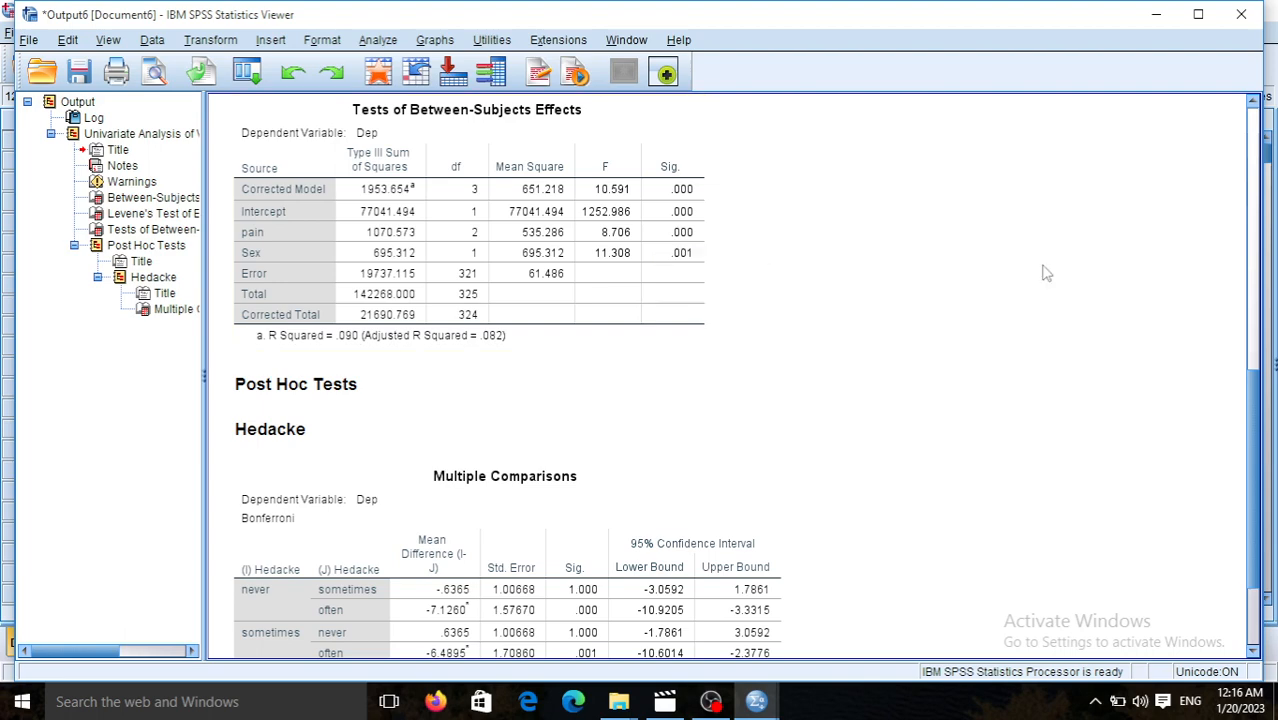
{"action": "left_click_drag", "start_coordinate": [1252, 380], "coordinate": [1258, 402]}
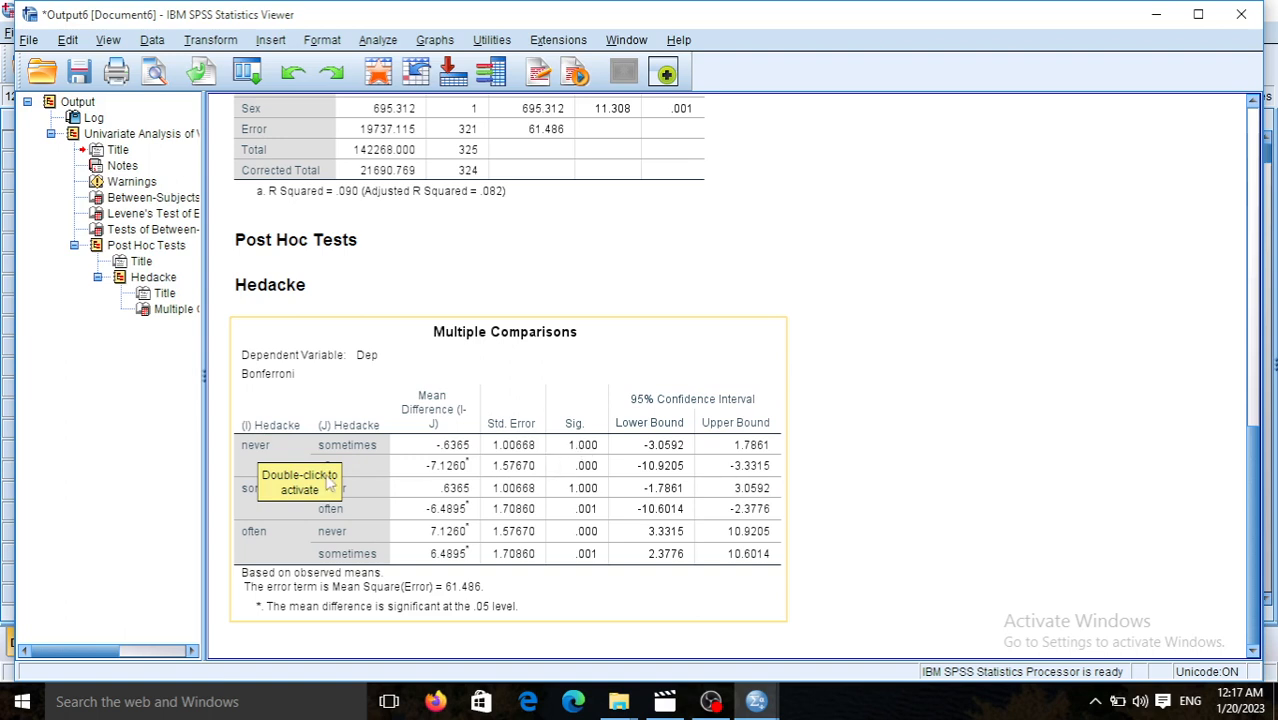
{"action": "left_click", "coordinate": [430, 463]}
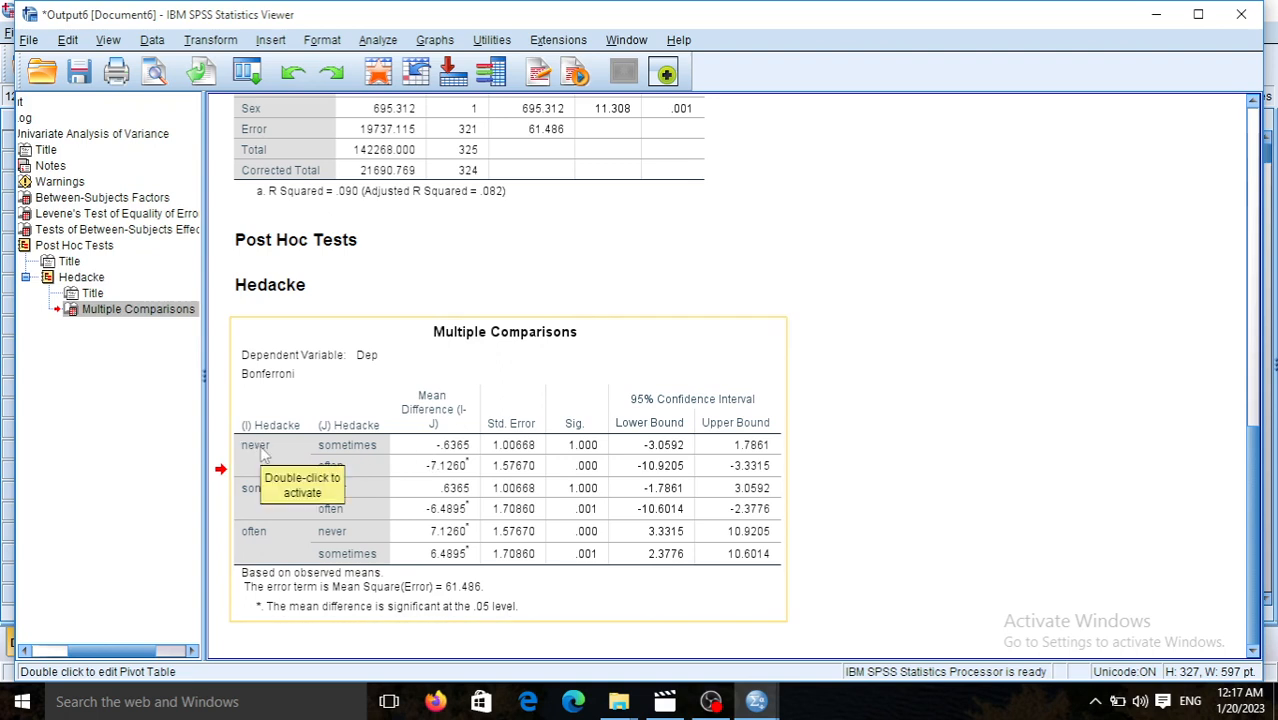
{"action": "double_click", "coordinate": [348, 477]}
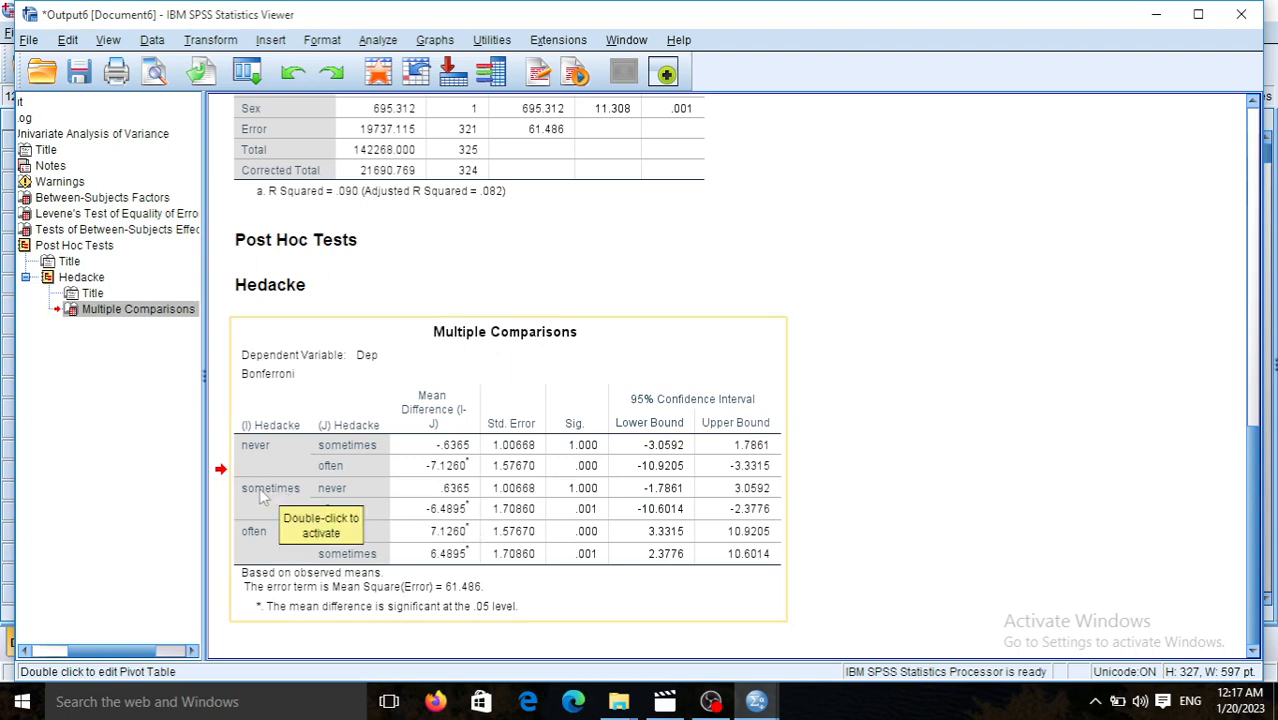
{"action": "left_click", "coordinate": [380, 513]}
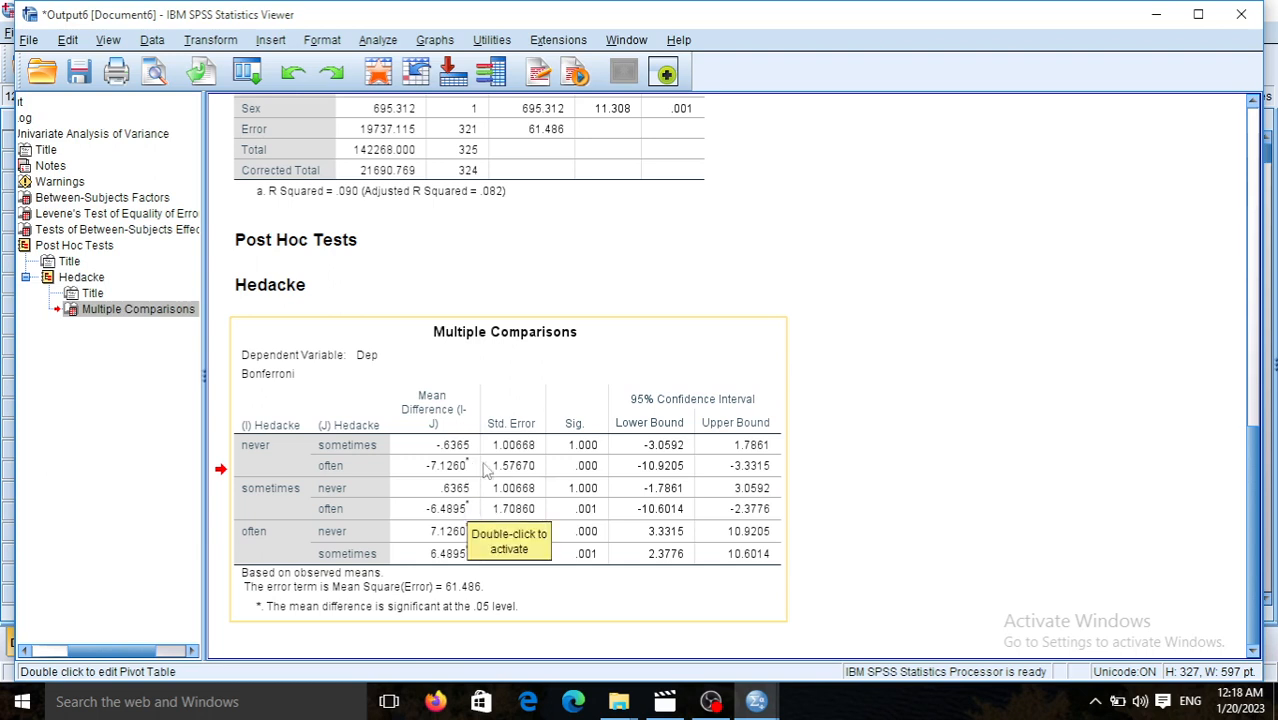
{"action": "left_click", "coordinate": [585, 552]}
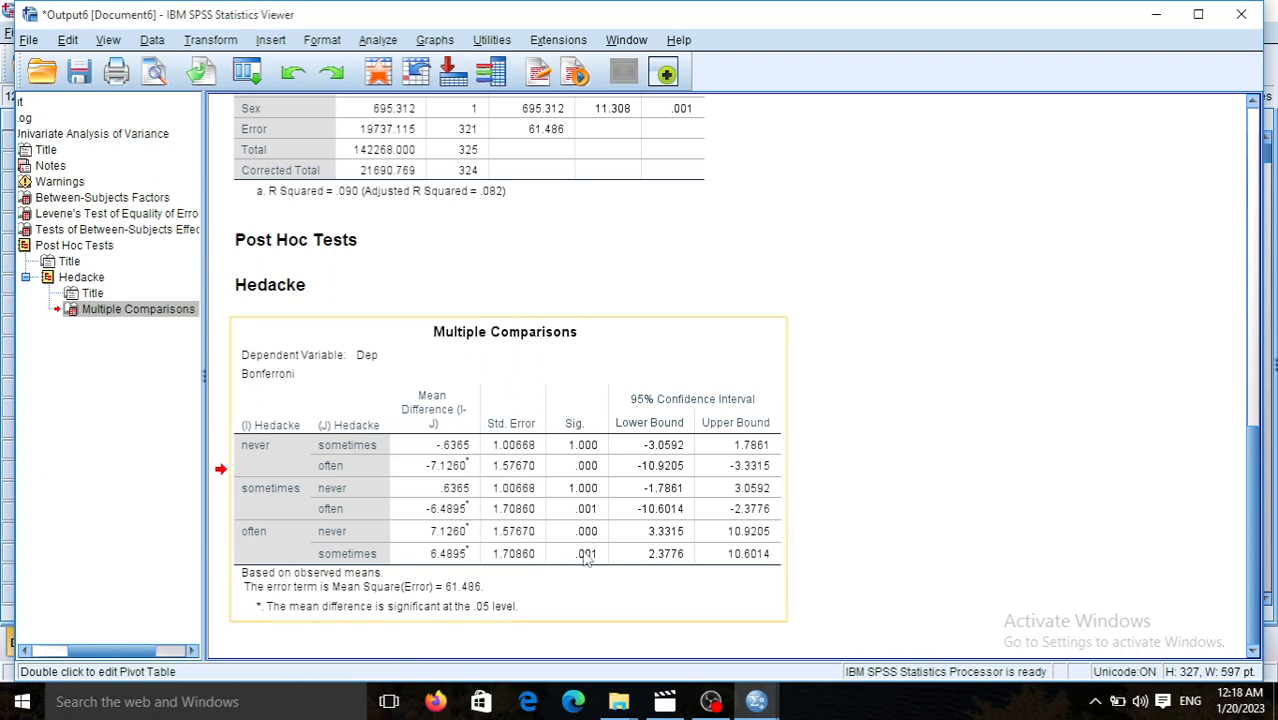